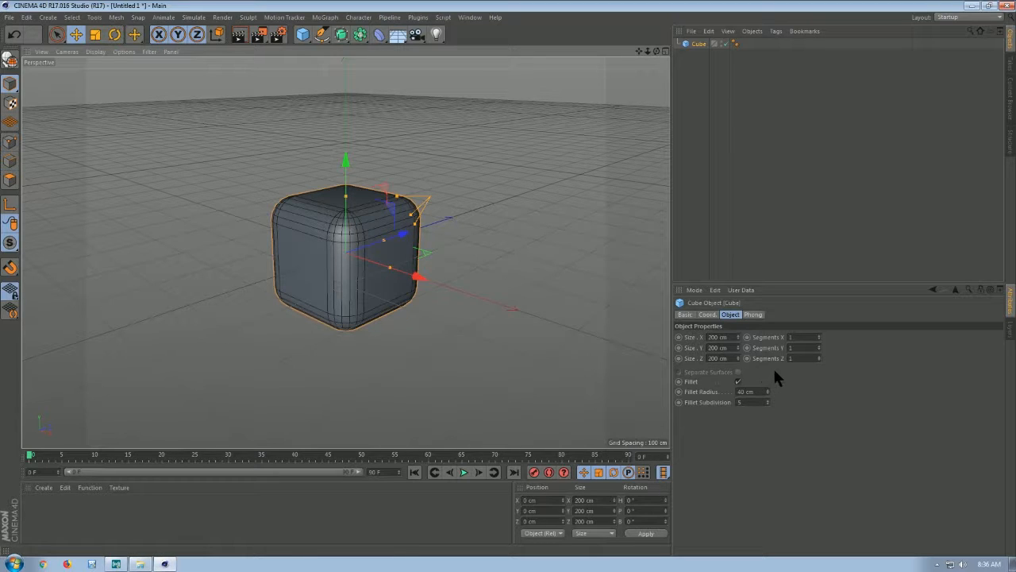
Set the cube's fillet radius to about 9 cm and nest the cube inside a new MoGraph Cloner
left_click_drag(767, 392, 767, 435)
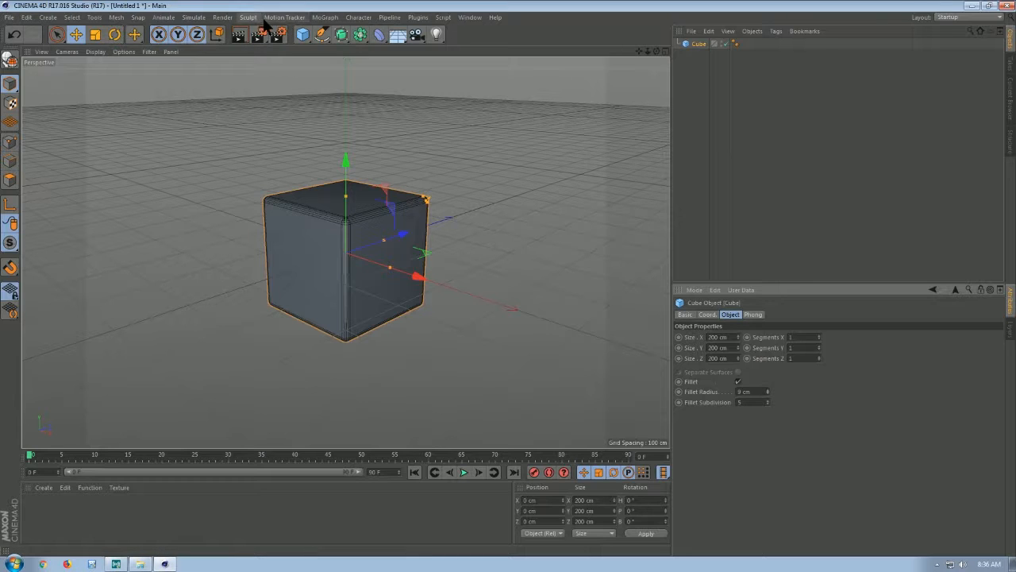
left_click(323, 17)
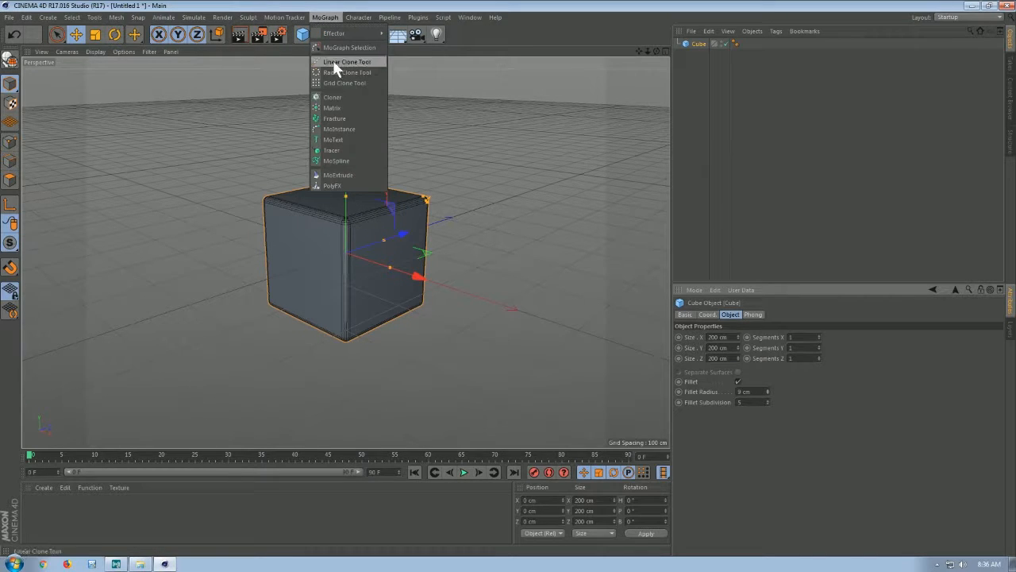
left_click(339, 96)
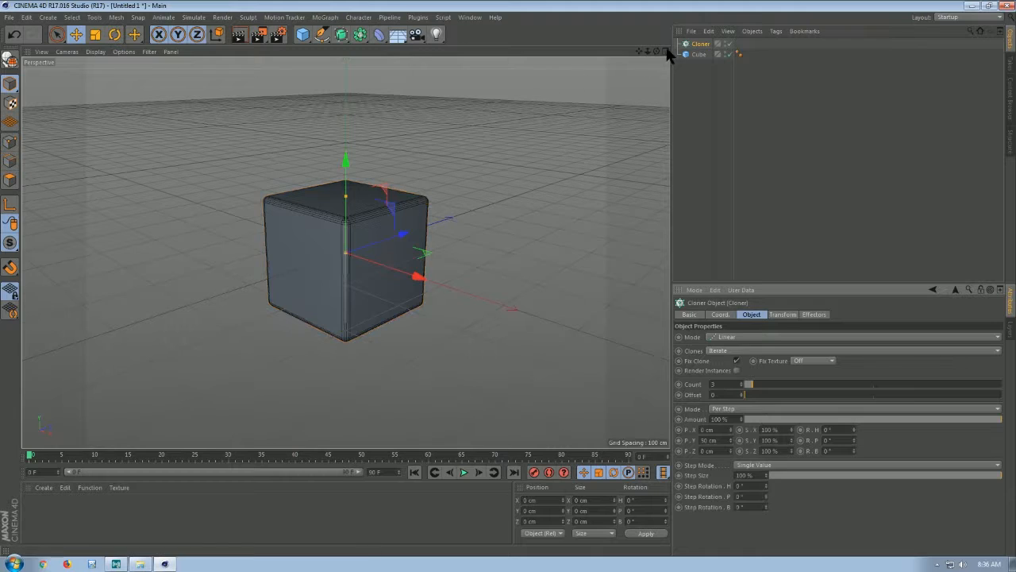
left_click_drag(698, 53, 700, 45)
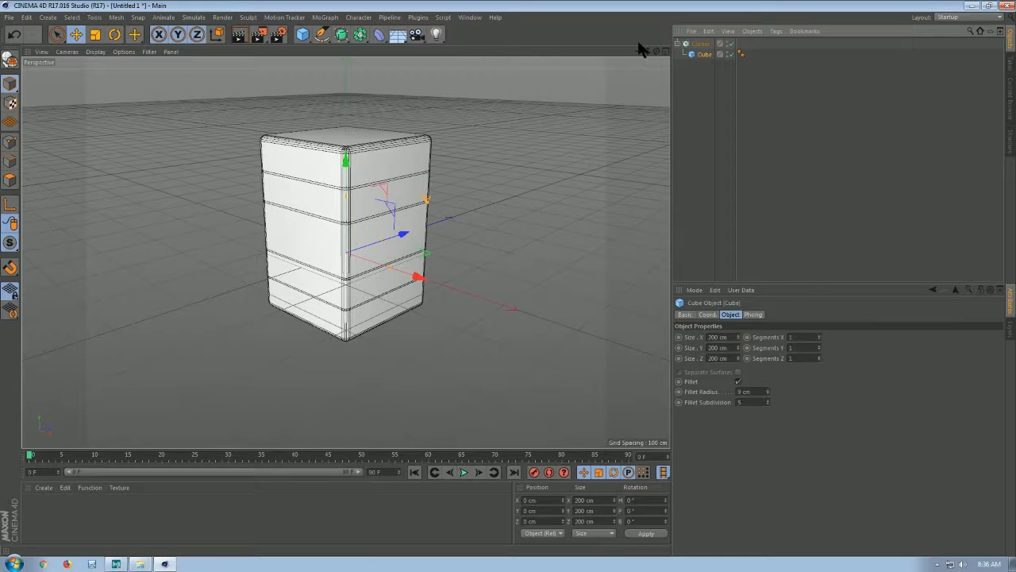
Switch the Cloner to Grid Array mode and set its Y count to 1
left_click(702, 43)
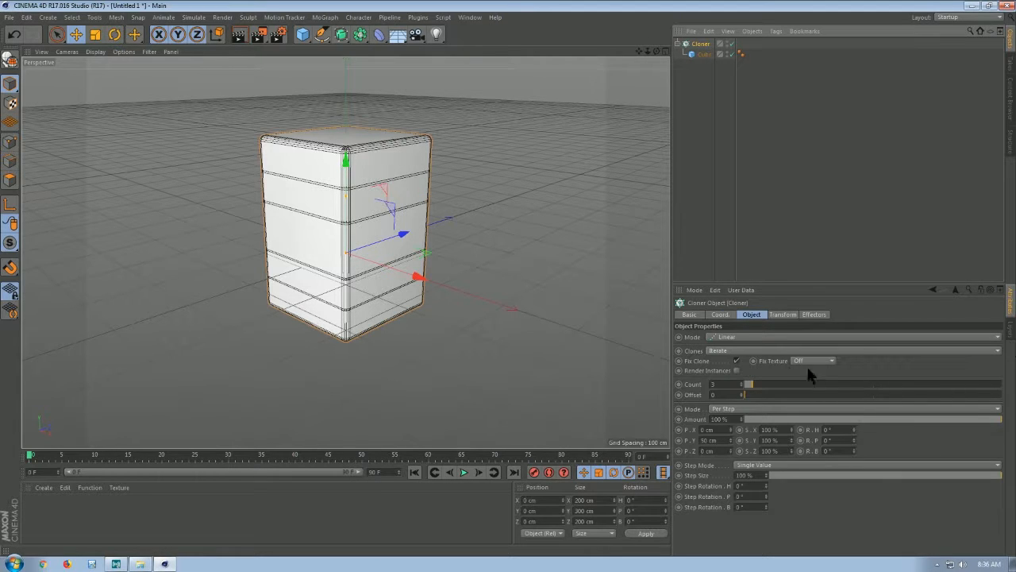
left_click(767, 338)
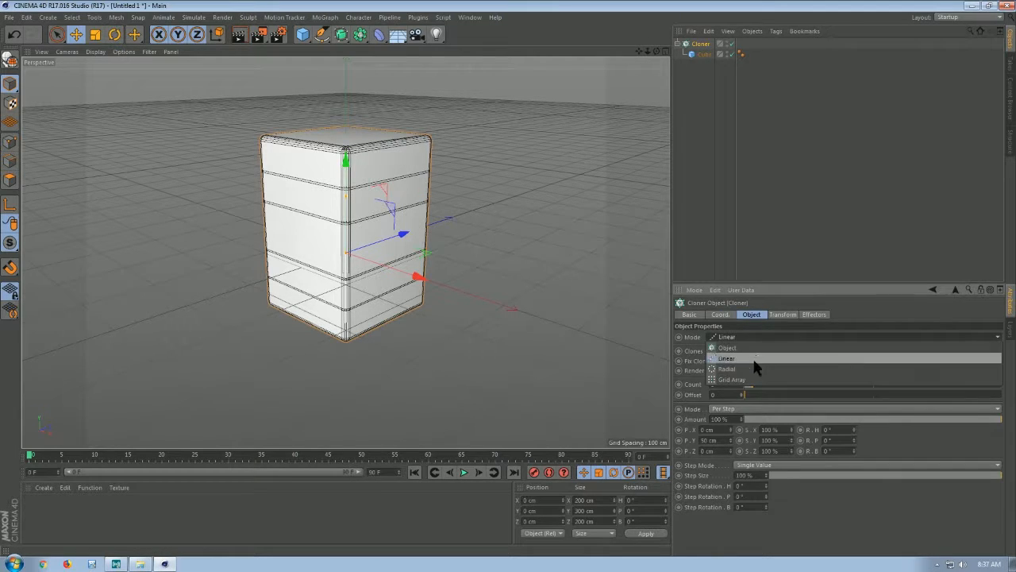
left_click(744, 383)
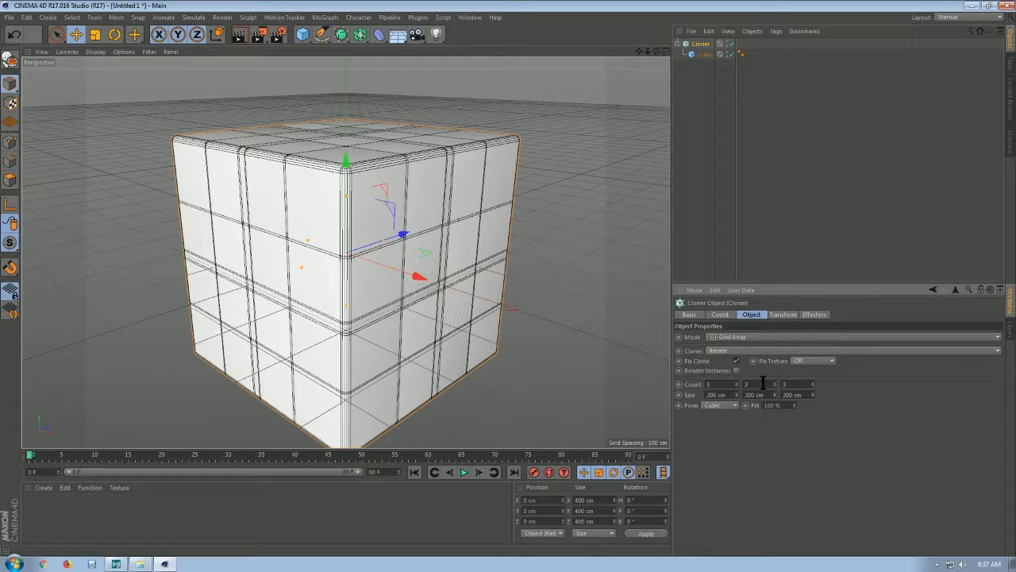
type("1")
key("Return")
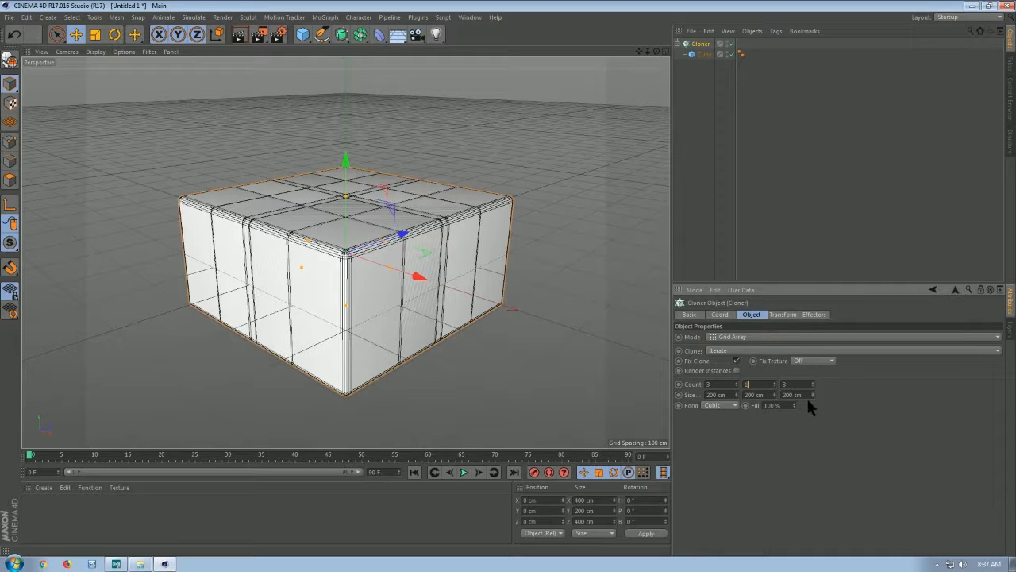
Enlarge the Cloner's grid size to about 417 cm in X and 382 cm in Z
left_click_drag(813, 395, 813, 332)
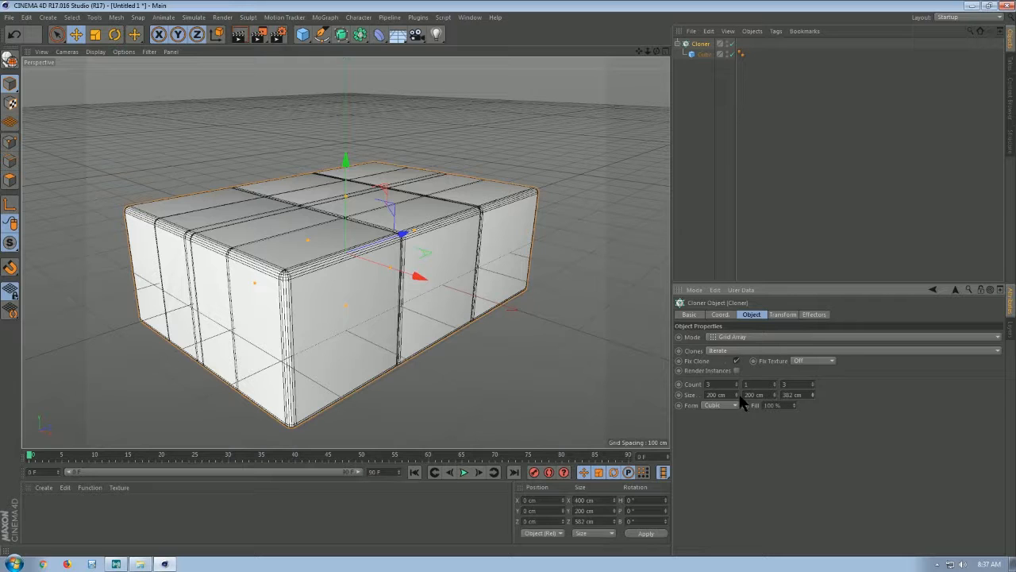
mouse_move(737, 394)
left_mouse_down()
mouse_move(736, 370)
mouse_move(737, 392)
left_mouse_up()
left_click_drag(658, 53, 604, 88)
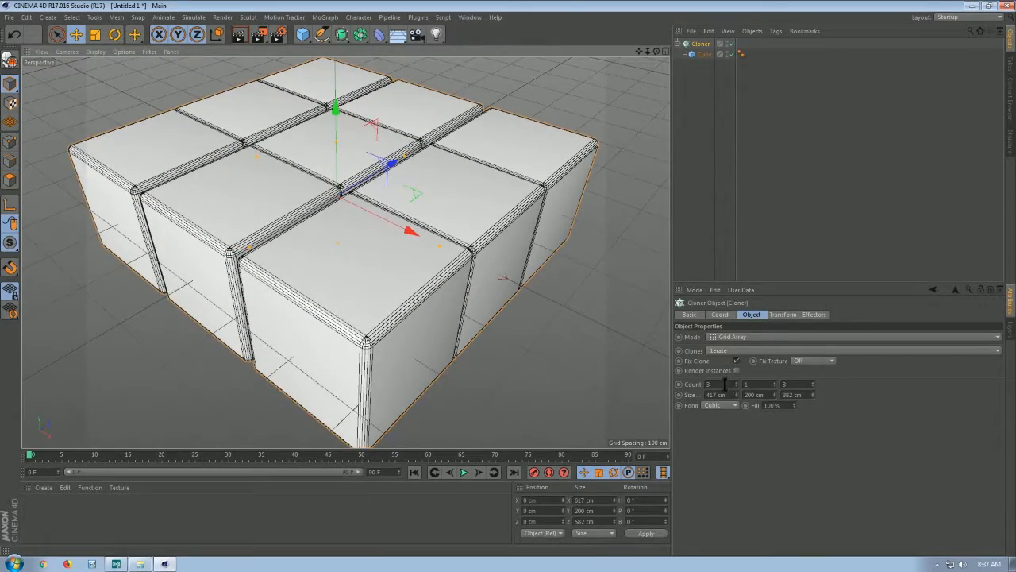
Set the cube Cloner's grid count to 20 in both X and Z
double_click(725, 383)
type("20")
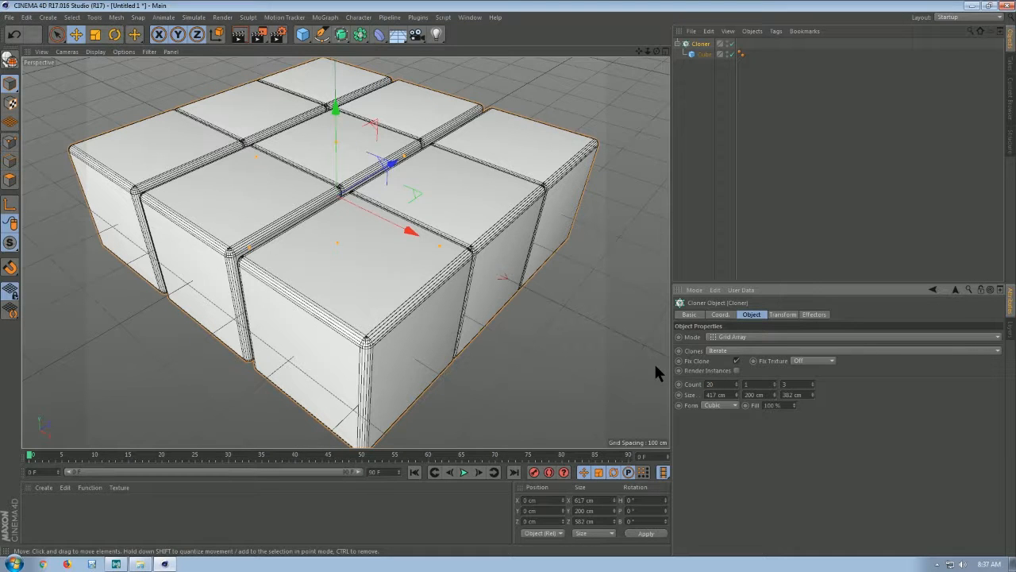
double_click(797, 383)
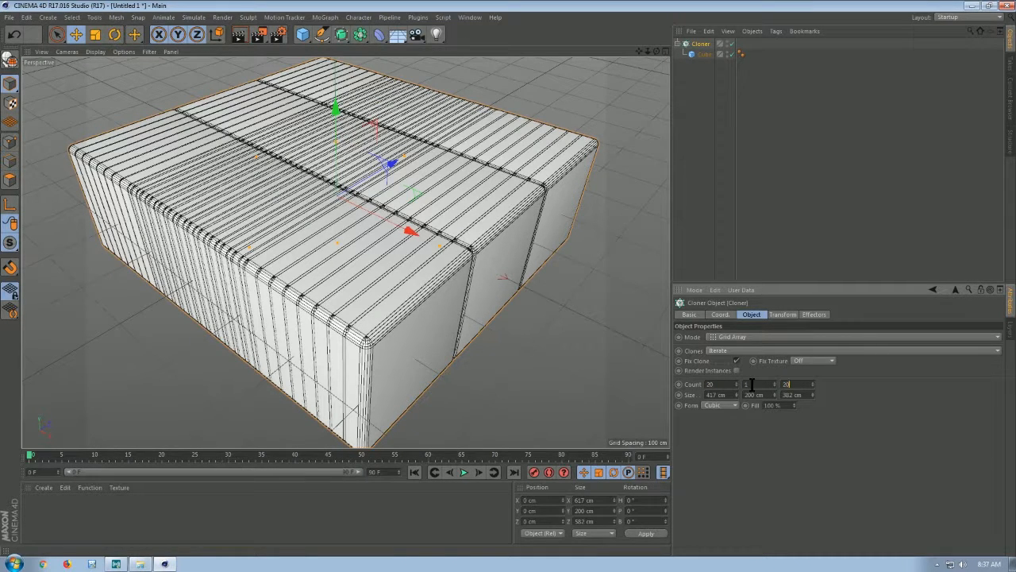
key("Return")
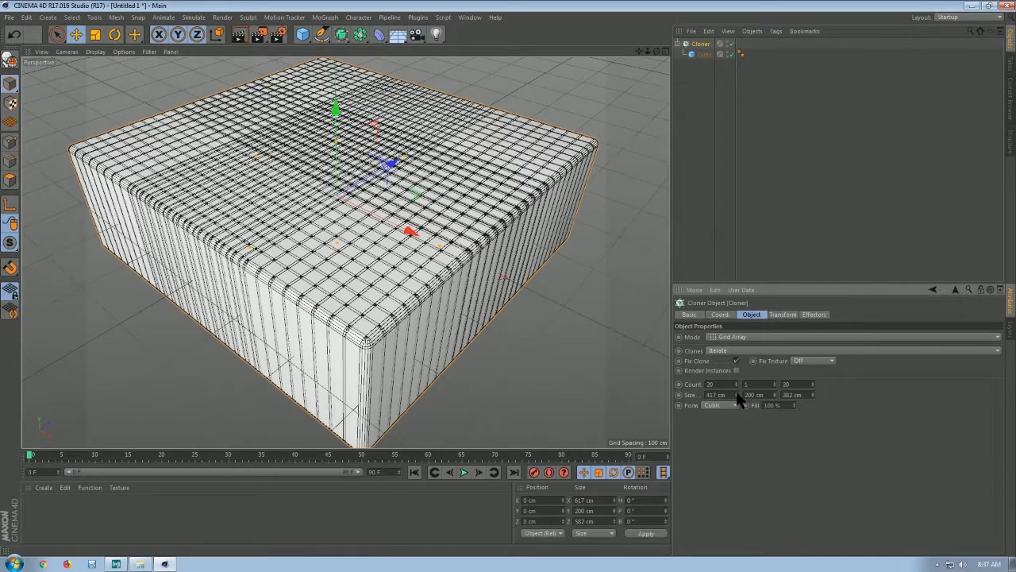
Set the cube Cloner's grid size to 3823 cm in both X and Z so the cubes spread apart
left_click_drag(736, 395, 865, 395)
left_click_drag(737, 395, 736, 396)
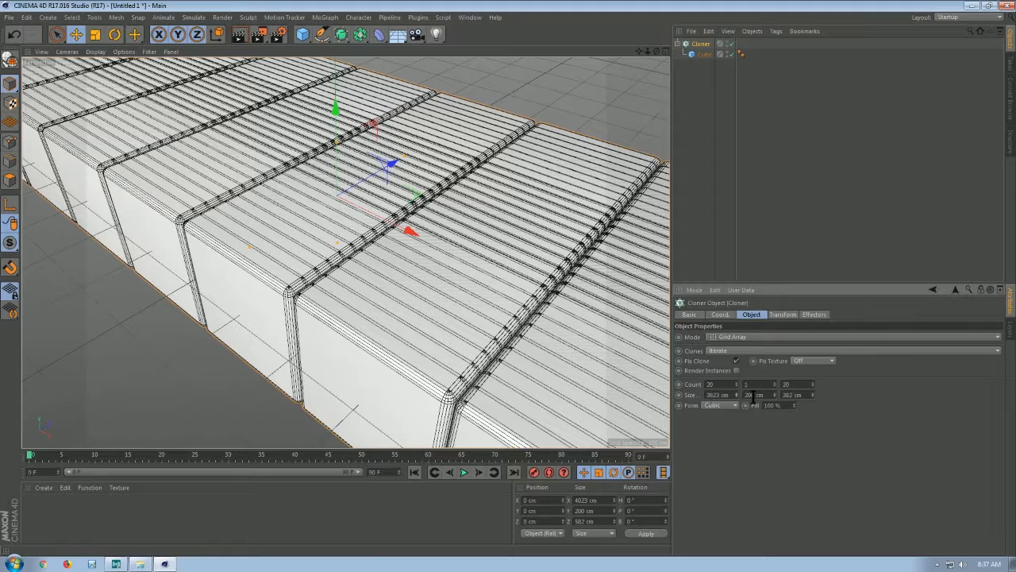
double_click(792, 395)
type("3")
key("Return")
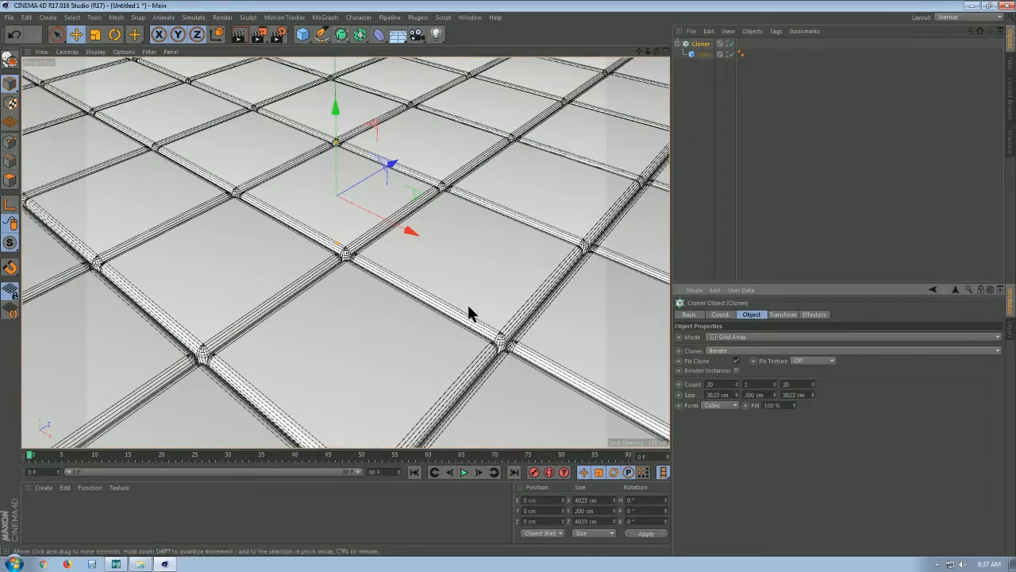
Add a Random effector to the cube Cloner
scroll(520, 159, "down", 5)
scroll(524, 186, "down", 2)
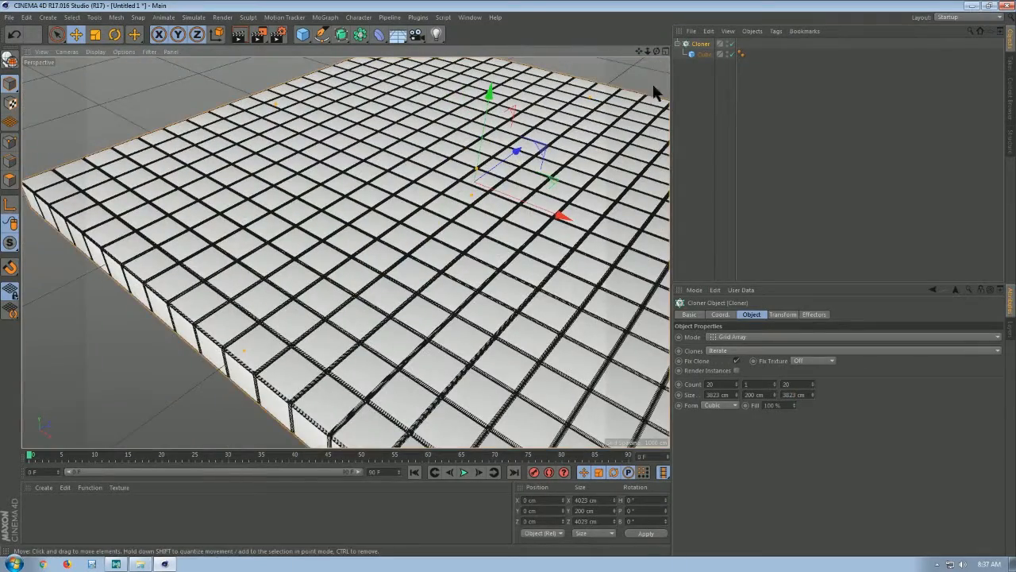
left_click_drag(654, 52, 638, 50)
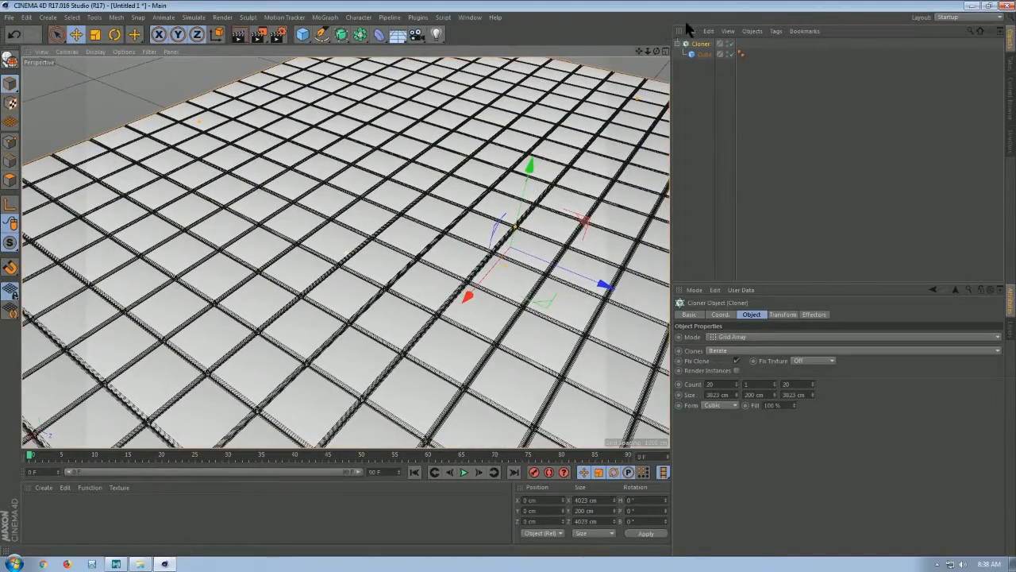
left_click(331, 18)
mouse_move(329, 32)
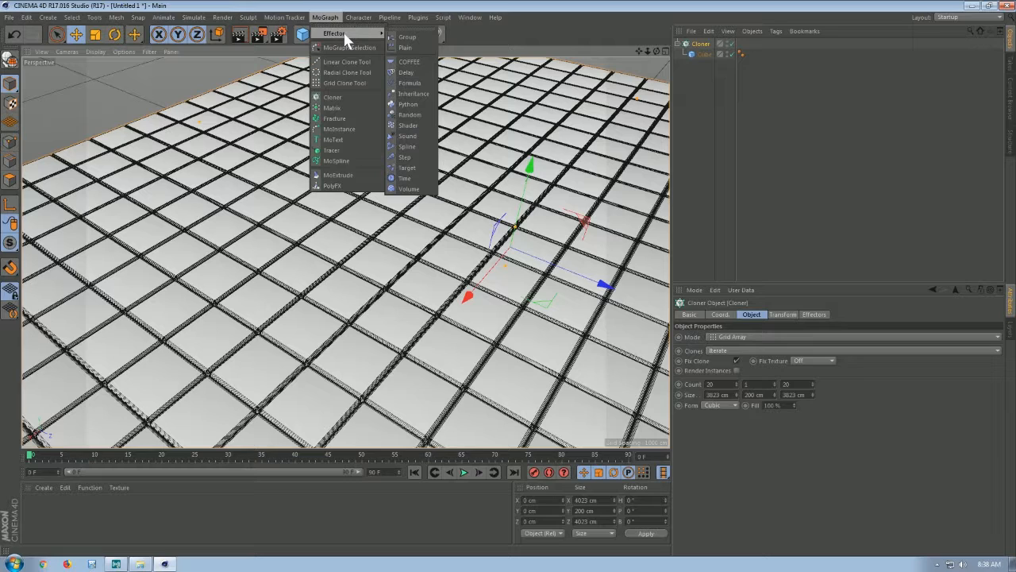
left_click(411, 115)
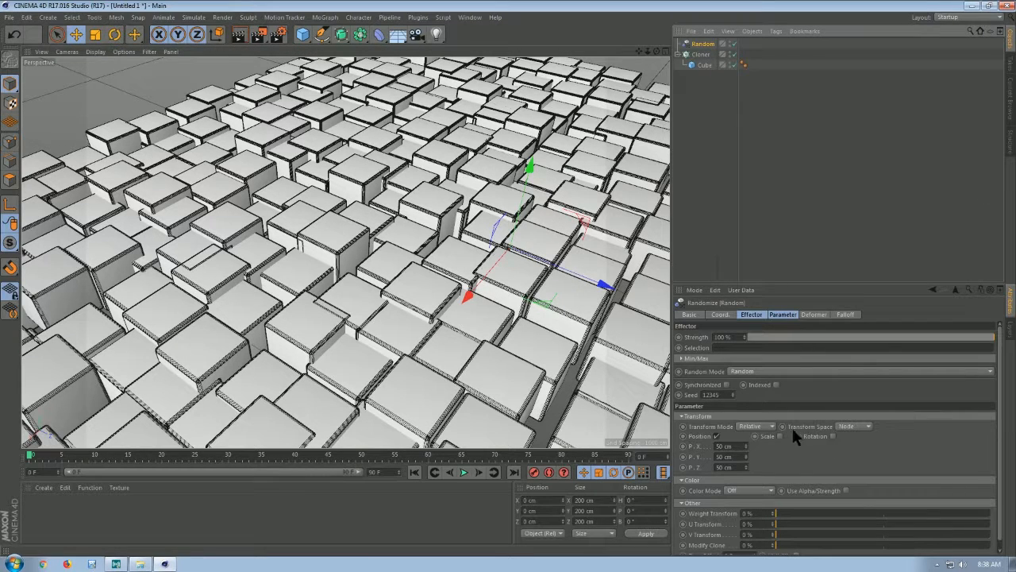
Set the Random effector's position offsets to 0 cm in X and Z and about 106 cm in Y
left_click(739, 446)
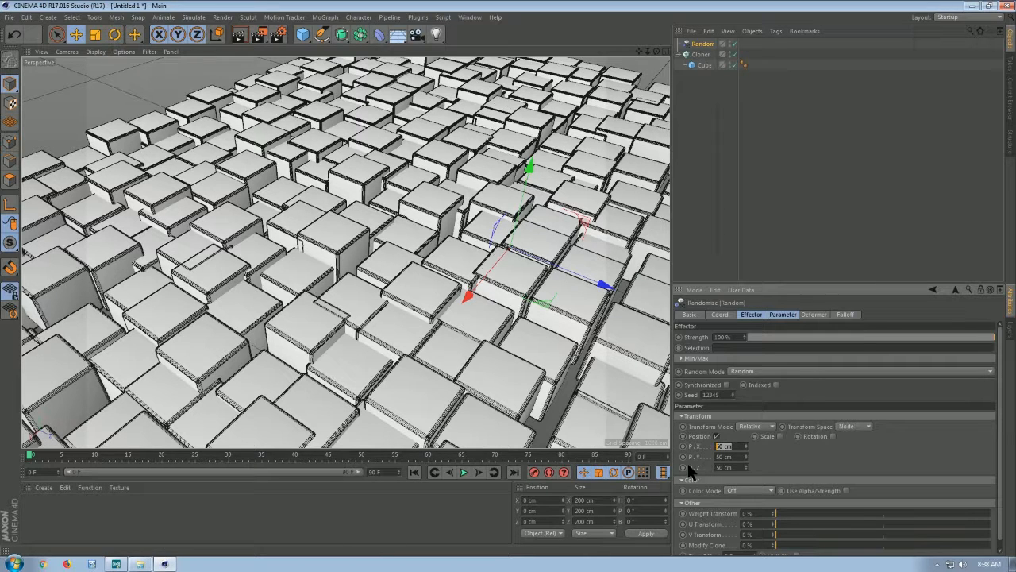
type("0")
key("Tab")
type("0")
key("Tab")
type("0")
key("Return")
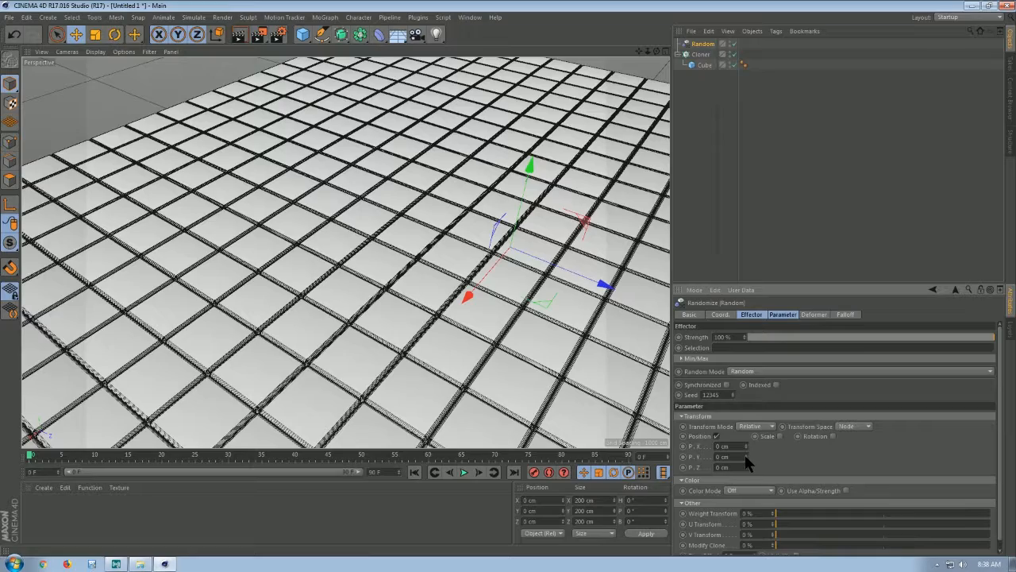
mouse_move(745, 456)
left_mouse_down()
mouse_move(745, 413)
mouse_move(745, 434)
left_mouse_up()
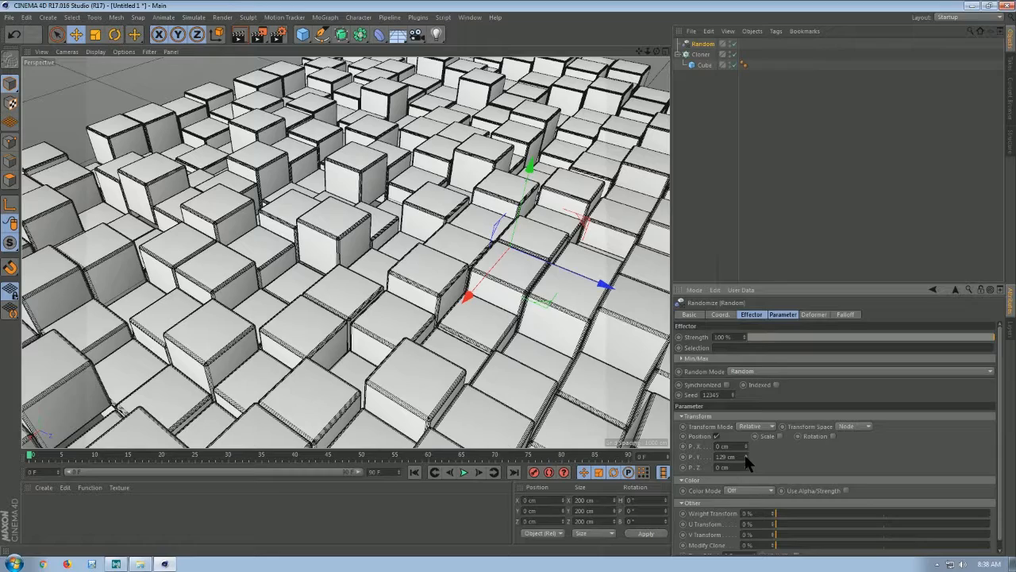
left_click_drag(745, 457, 745, 462)
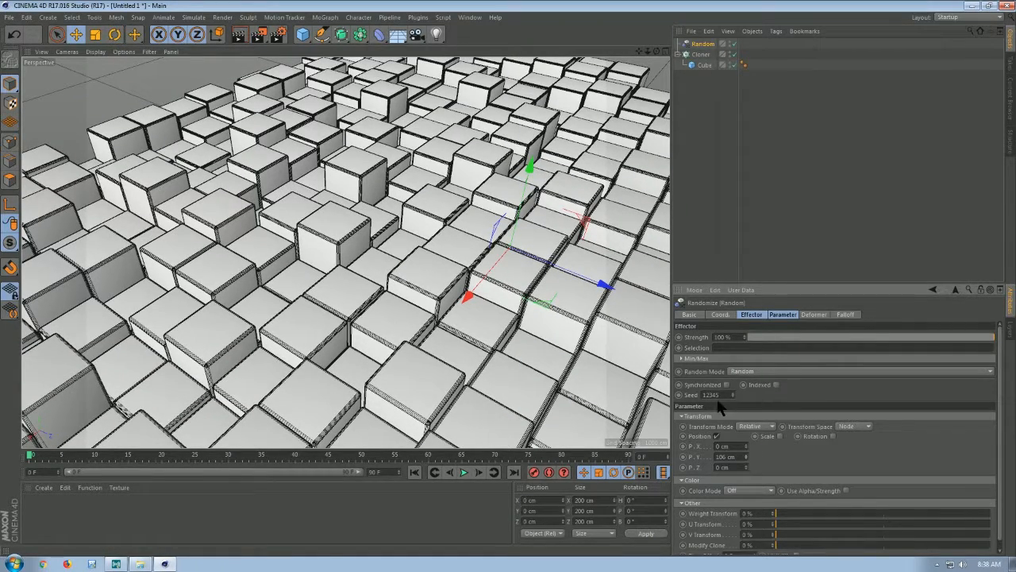
Add a Sphere primitive to the scene with the randomized cube grid
left_click_drag(655, 52, 633, 100)
left_click_drag(639, 53, 420, 125)
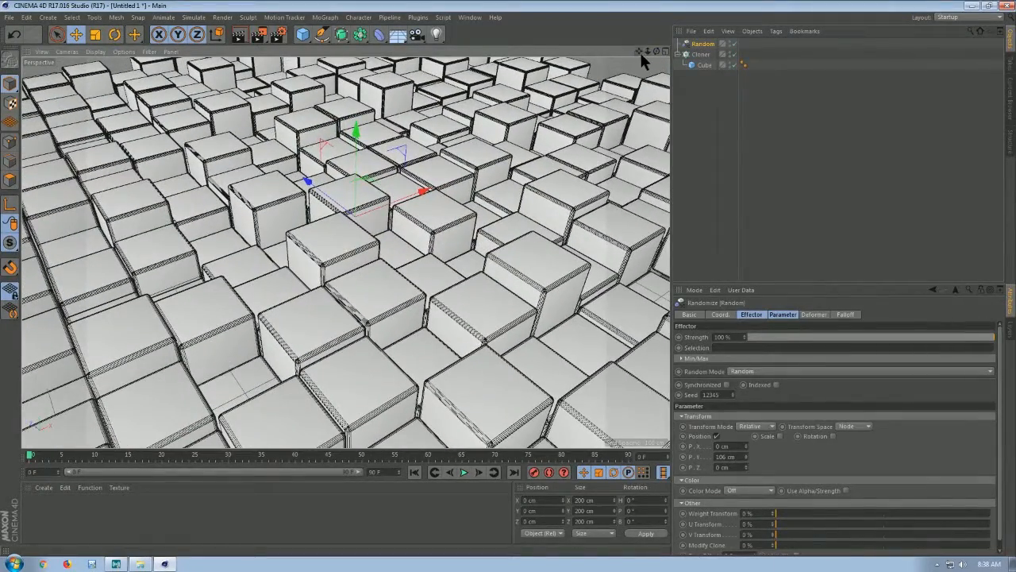
mouse_move(645, 52)
left_mouse_down()
mouse_move(624, 58)
mouse_move(692, 58)
mouse_move(646, 62)
left_mouse_up()
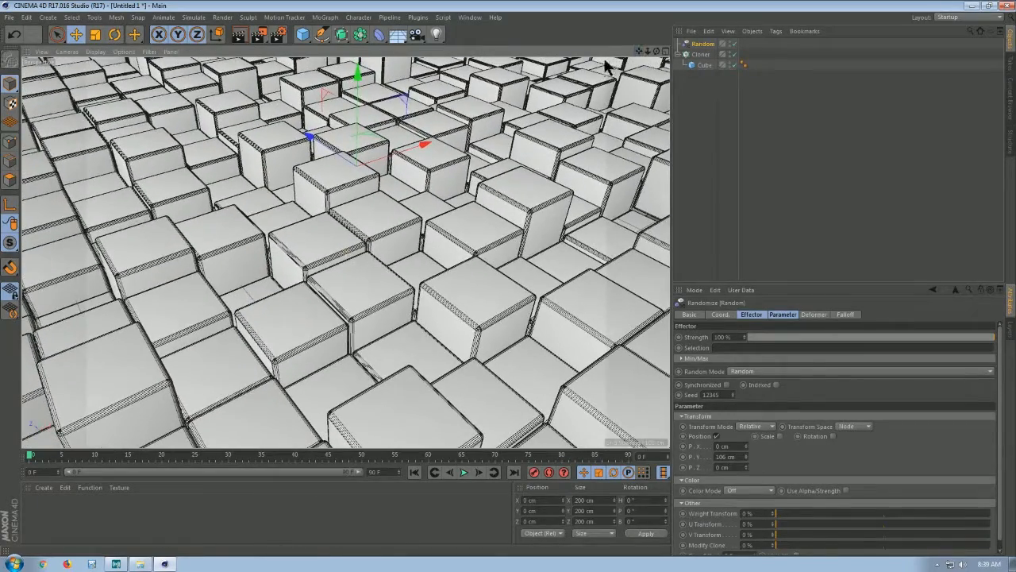
scroll(502, 155, "down", 5)
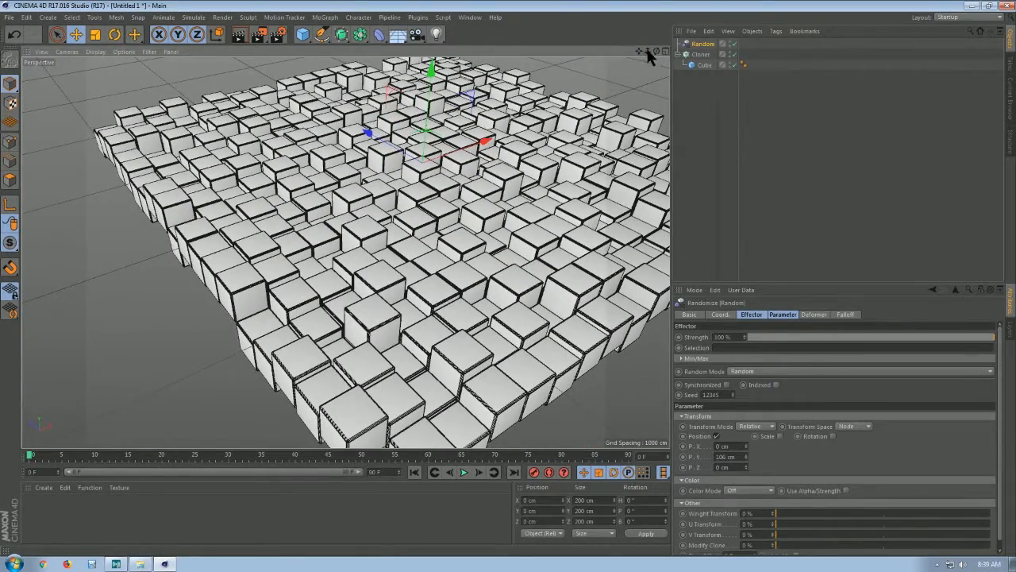
left_click_drag(658, 50, 752, 166)
left_click(304, 35)
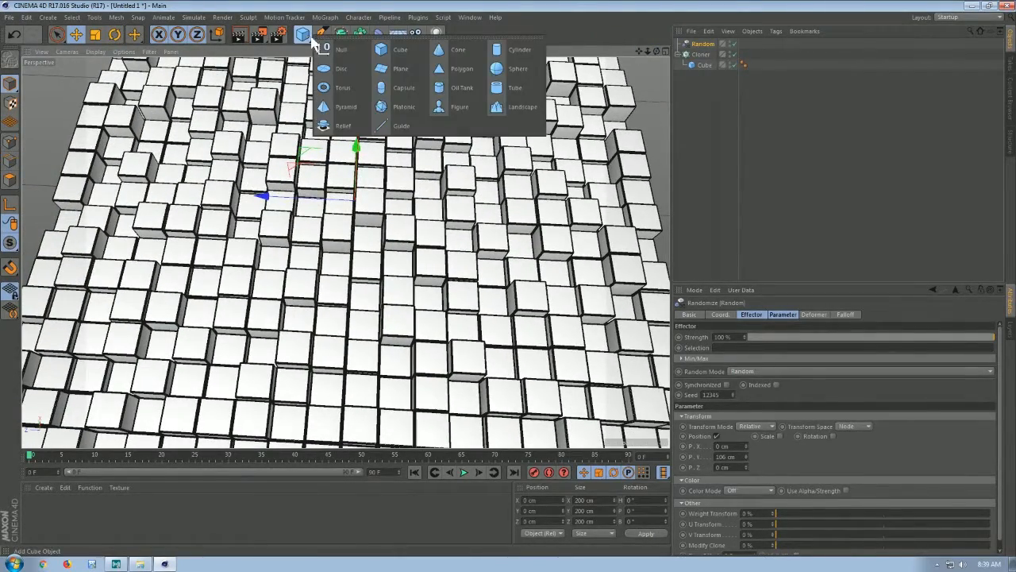
left_click(500, 70)
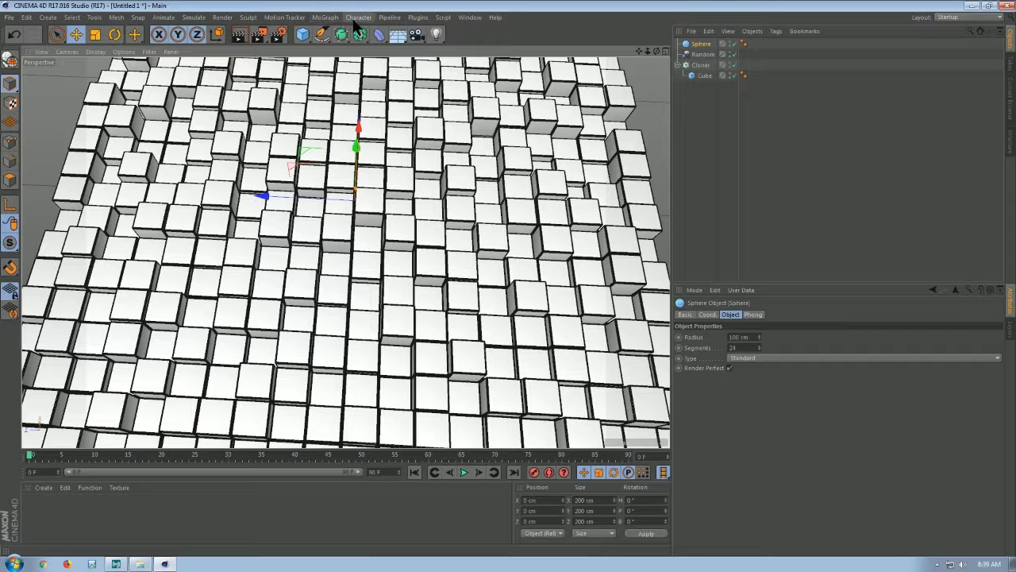
Create a second MoGraph Cloner and nest the sphere inside it
left_click(327, 17)
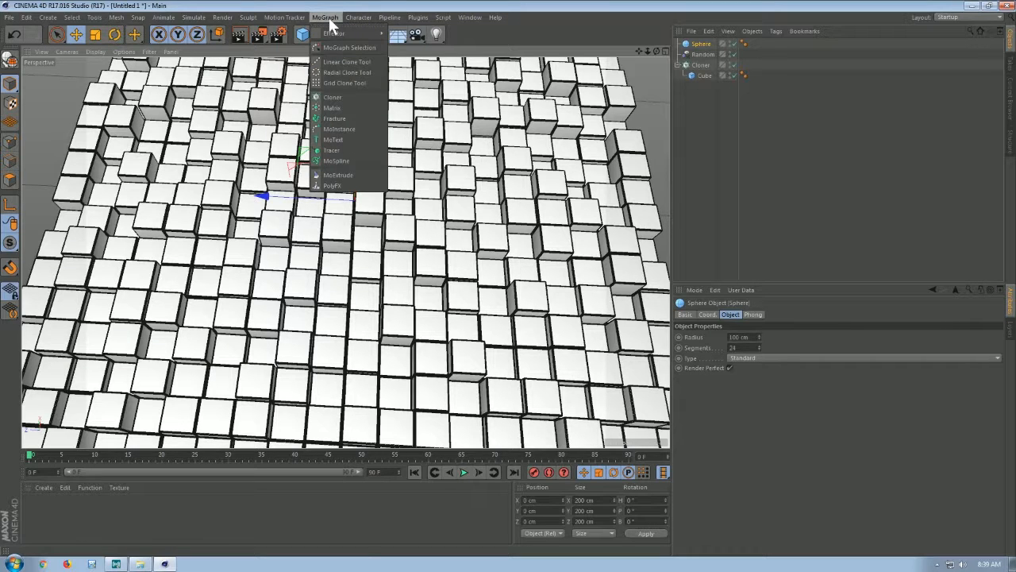
left_click(350, 96)
left_click_drag(699, 52, 701, 43)
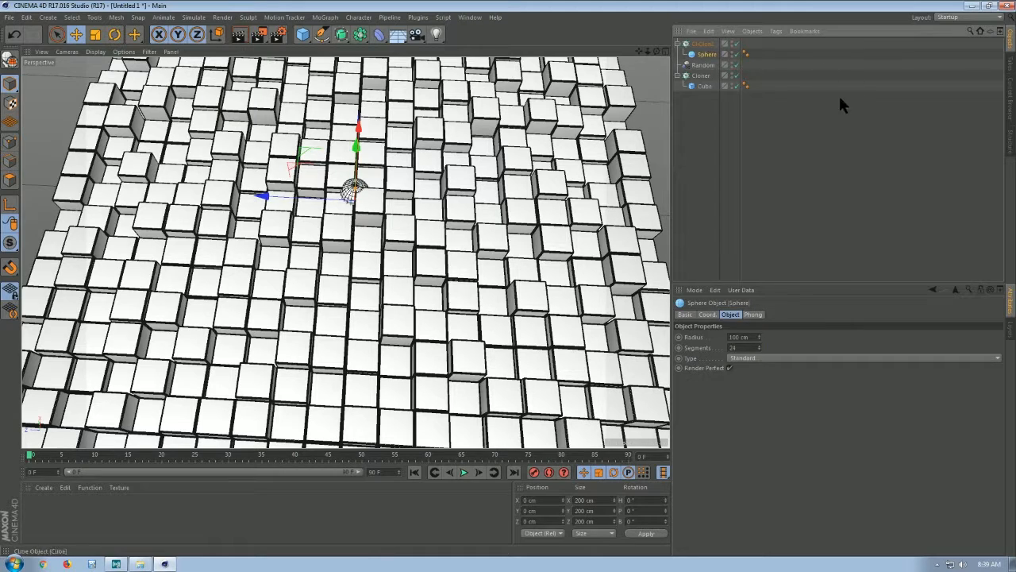
Lower the sphere about 36 cm and raise its Cloner above the cubes to a Y position of about 443 cm
left_click_drag(359, 153, 360, 162)
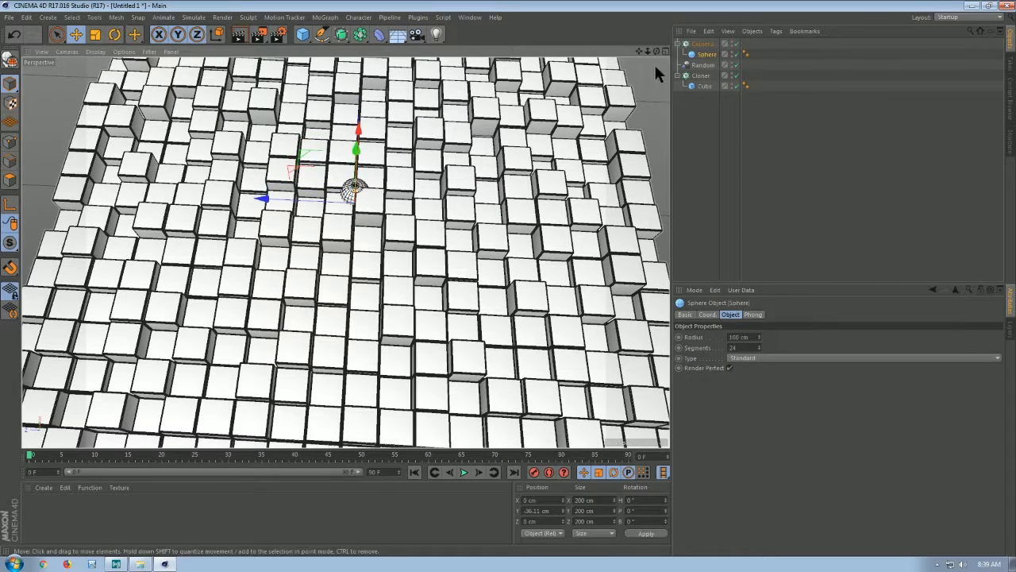
left_click(702, 44)
left_click_drag(360, 137, 363, 108)
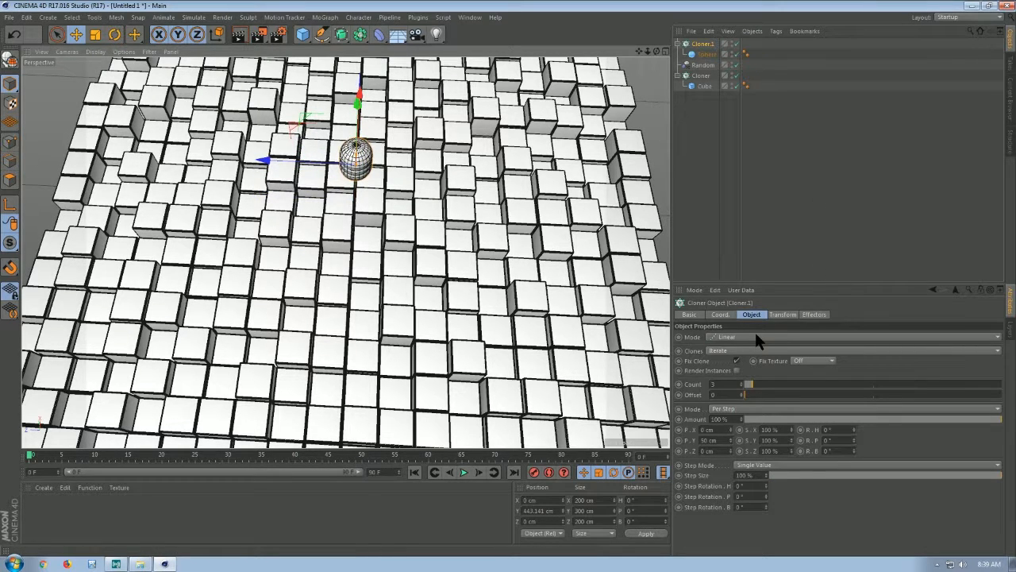
Switch the sphere Cloner to Grid Array mode and reduce its Y count to 1
left_click(755, 336)
left_click(737, 383)
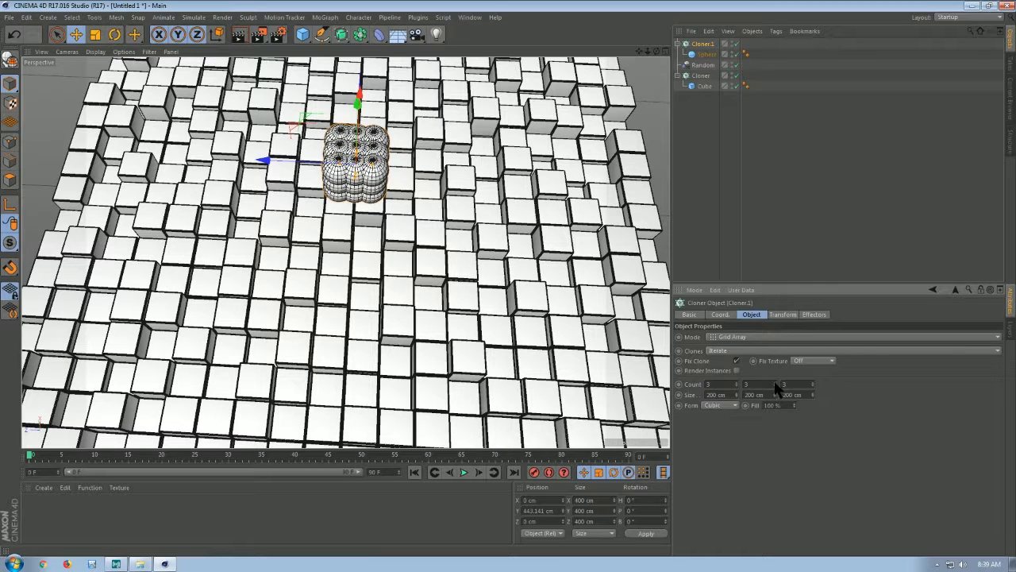
left_click(776, 388)
left_click(775, 388)
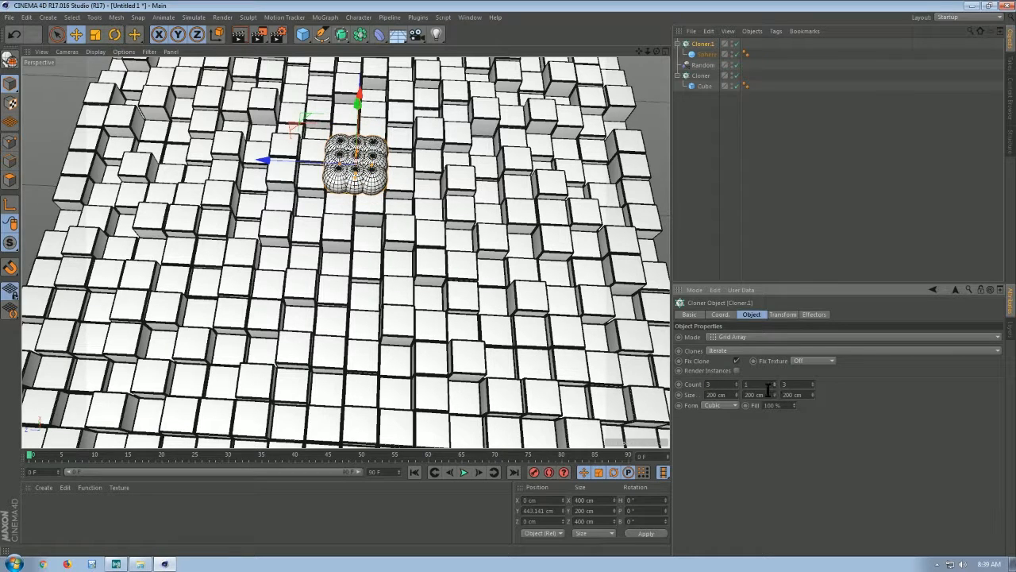
Set the sphere Cloner's X and Z counts to 10 each
left_click_drag(719, 385, 694, 384)
type("10")
left_click_drag(801, 385, 765, 385)
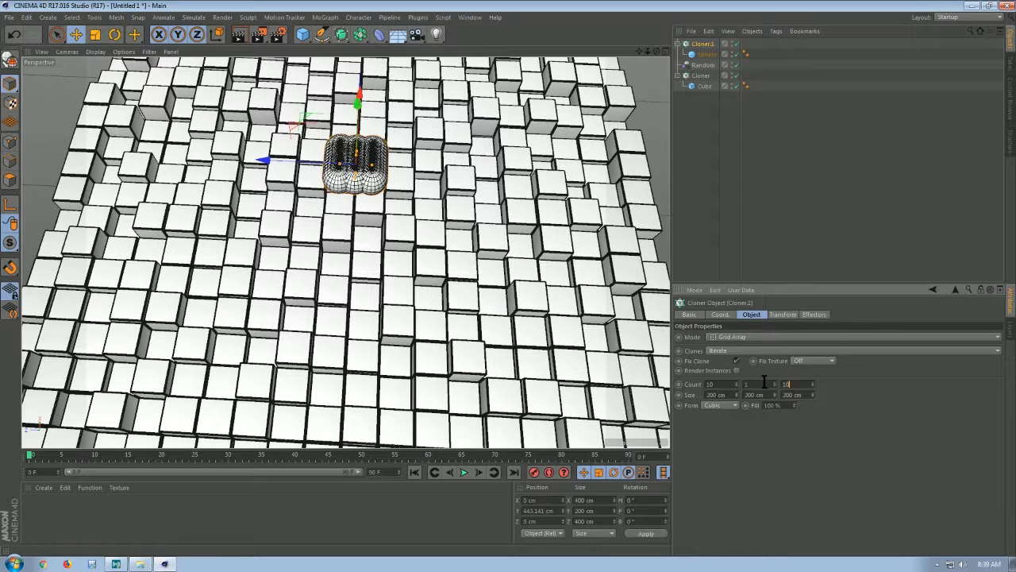
key("Return")
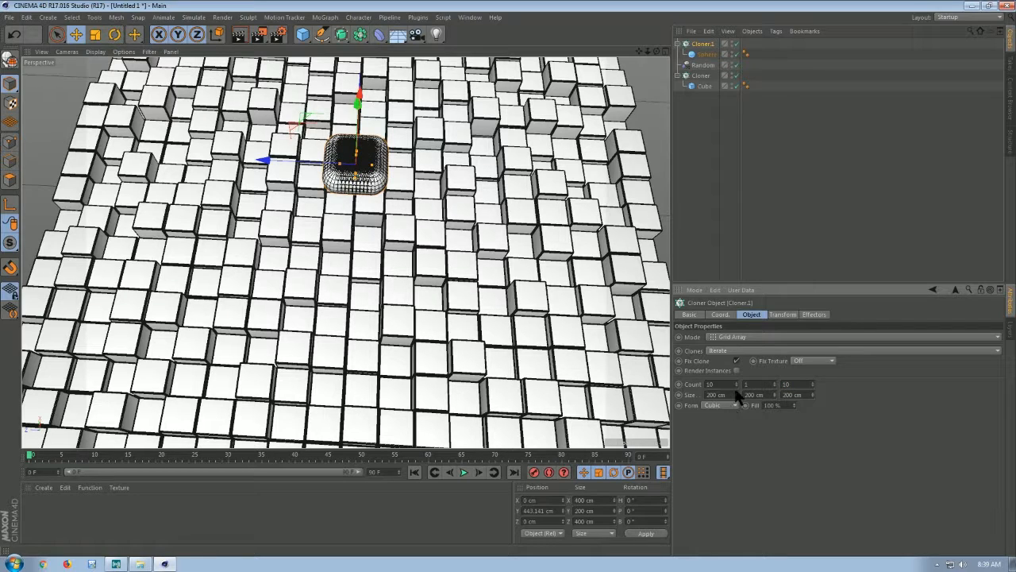
Spread the sphere grid out to a size of 2061 cm in both X and Z
left_click_drag(737, 393, 809, 389)
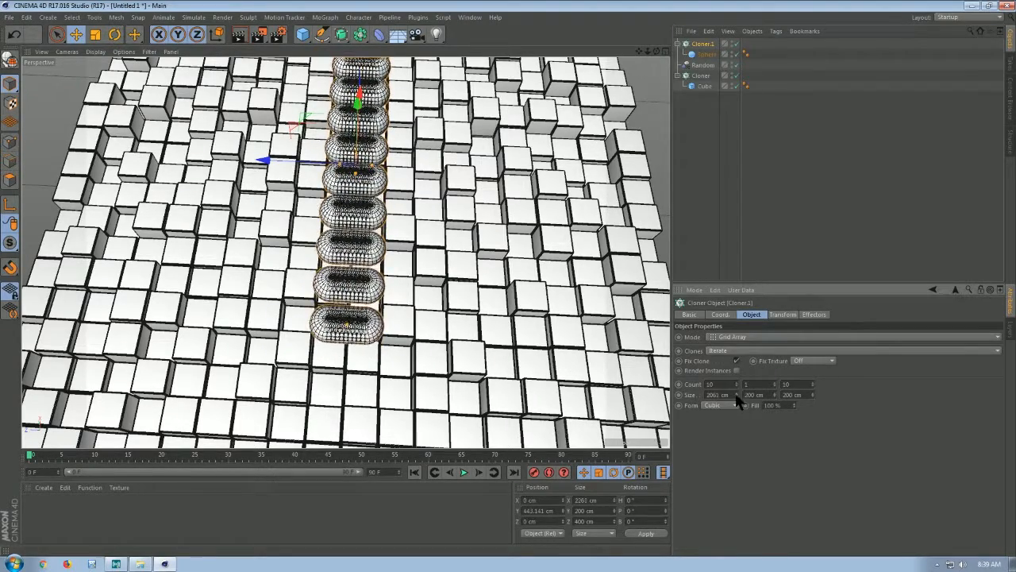
left_click(794, 395)
type("2061")
key("Return")
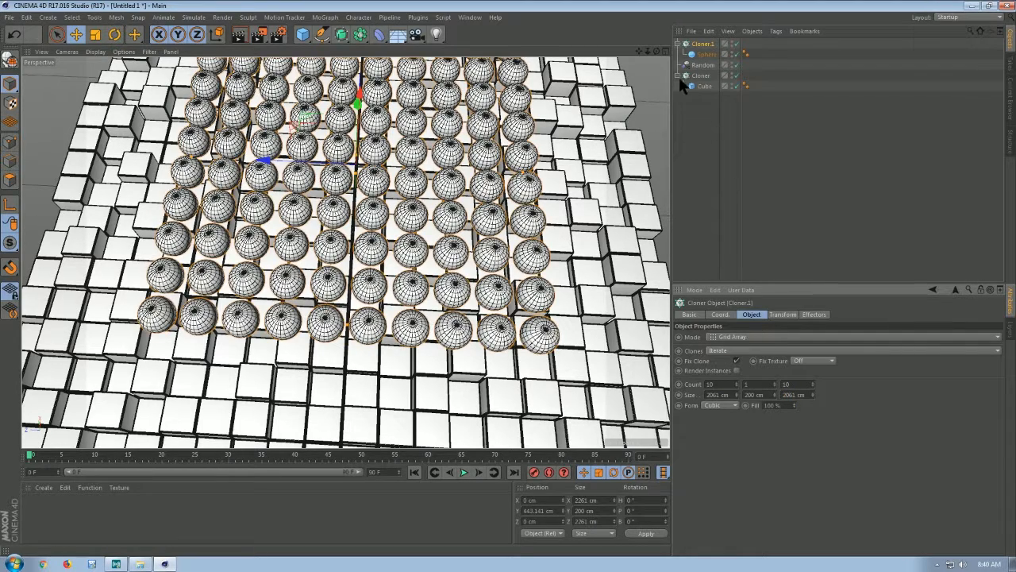
Set the sphere Cloner's X and Z counts to 7 each
mouse_move(649, 50)
left_mouse_down()
mouse_move(571, 49)
mouse_move(548, 16)
left_mouse_up()
left_click_drag(538, 61, 556, 128)
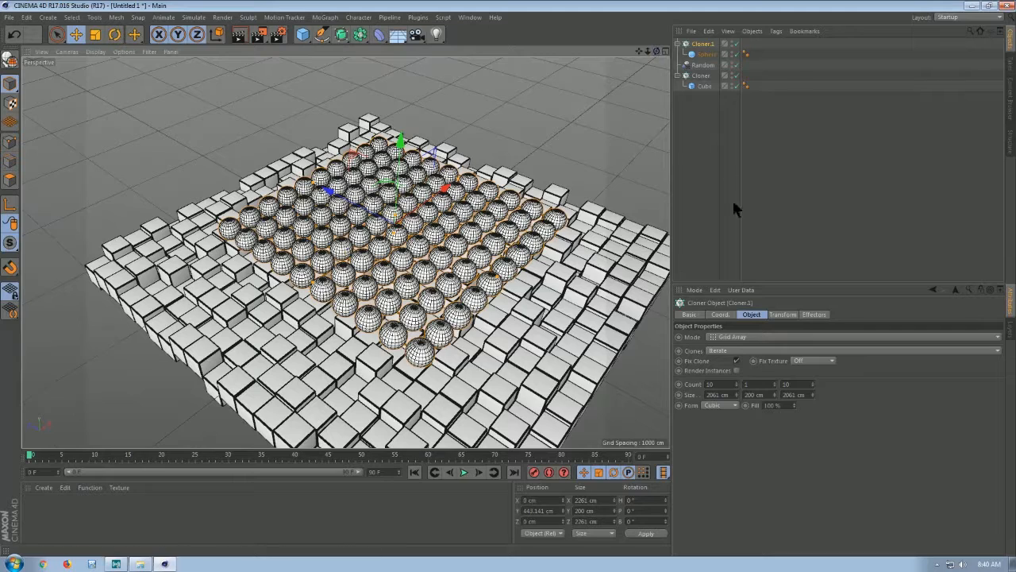
double_click(712, 384)
type("7")
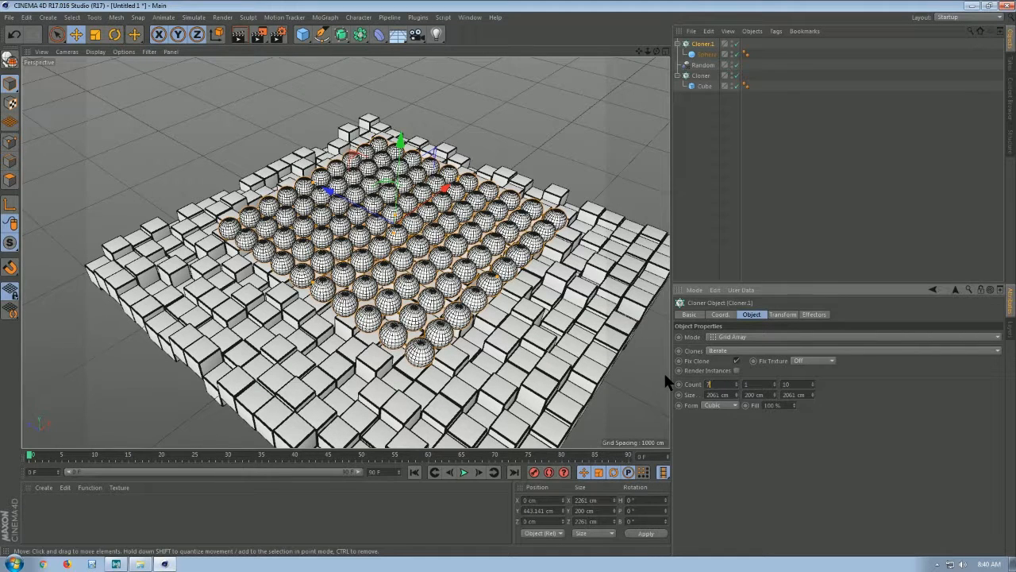
double_click(790, 384)
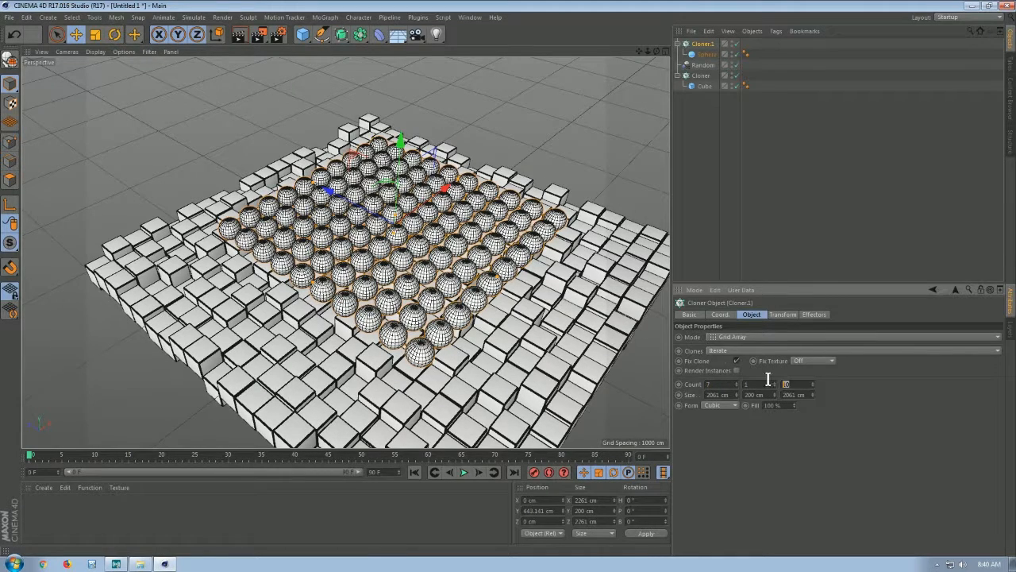
type("7")
key("Return")
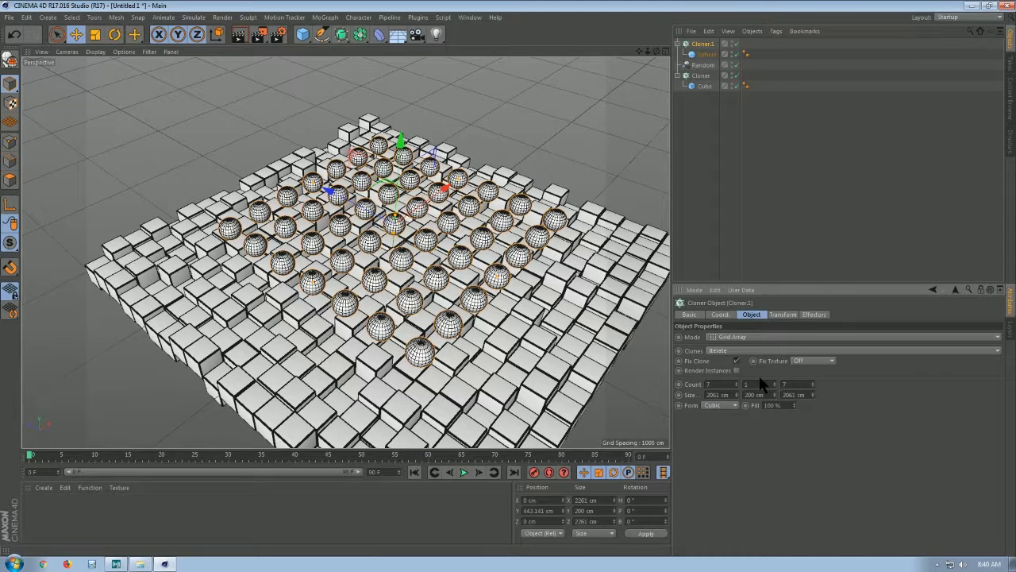
Scale the sphere inside its Cloner down uniformly to about 138 cm across
left_click(699, 54)
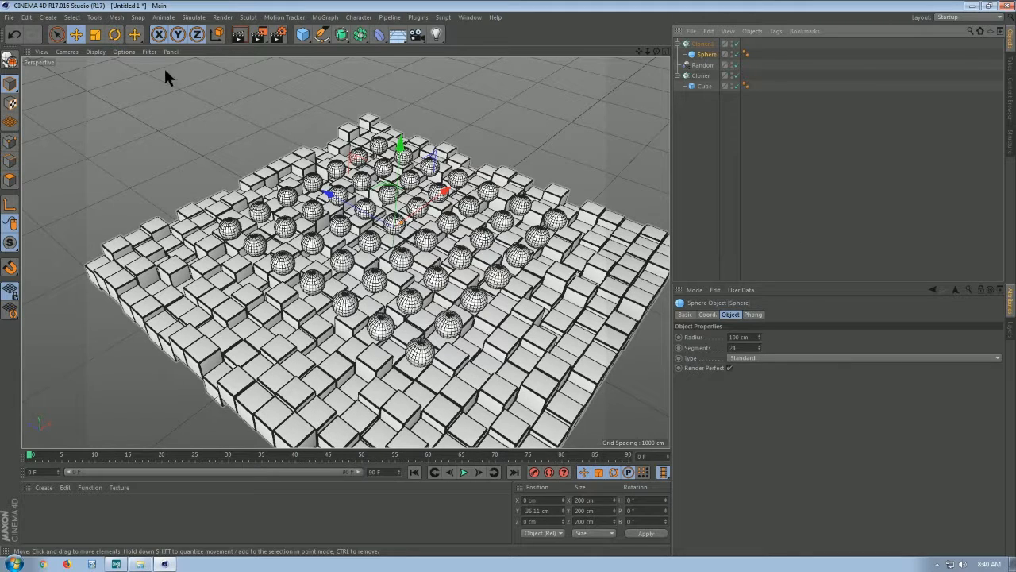
left_click(98, 36)
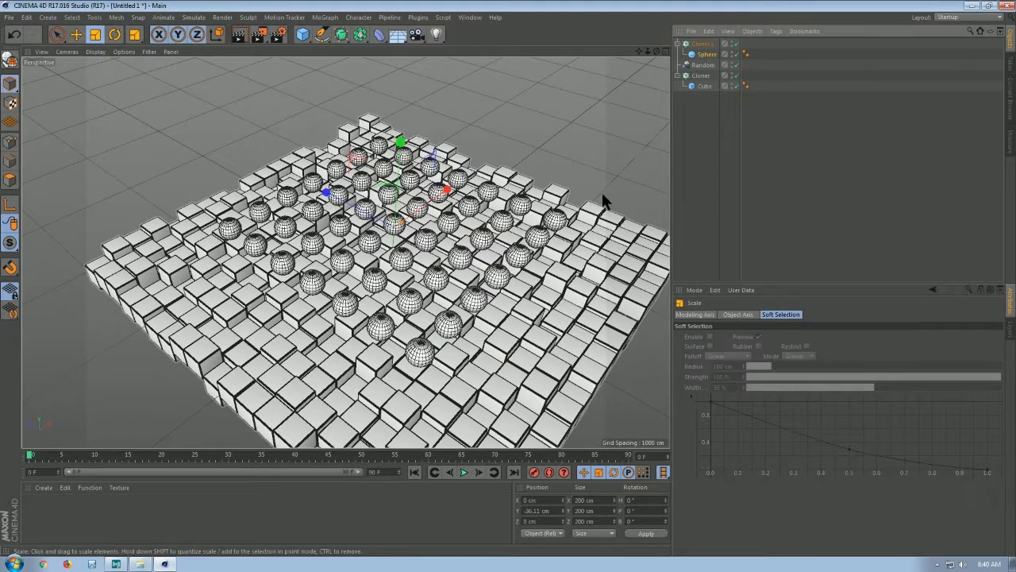
left_click_drag(562, 217, 500, 241)
Add a Rigid Body simulation tag to the sphere Cloner
left_click(704, 44)
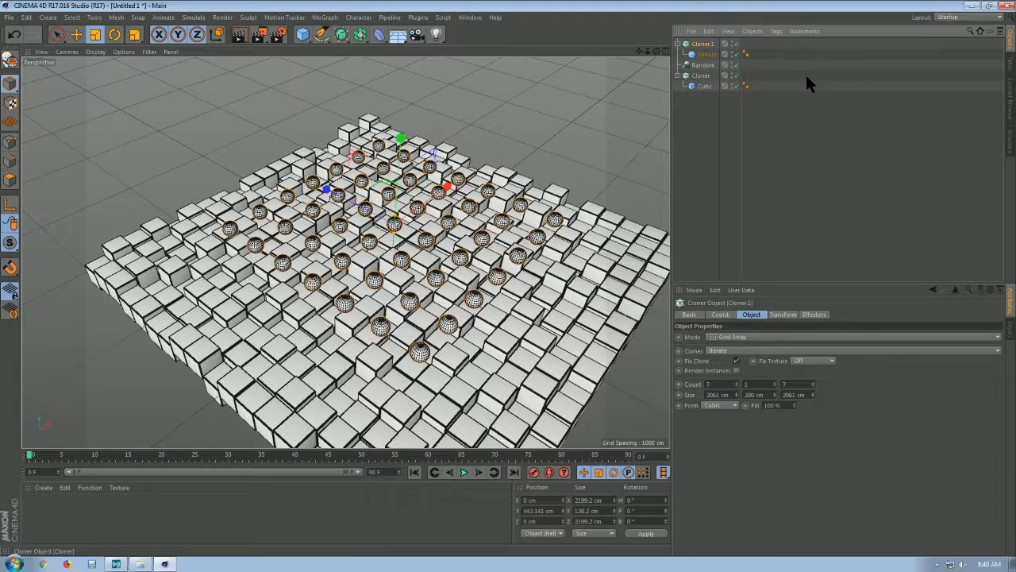
left_click(775, 32)
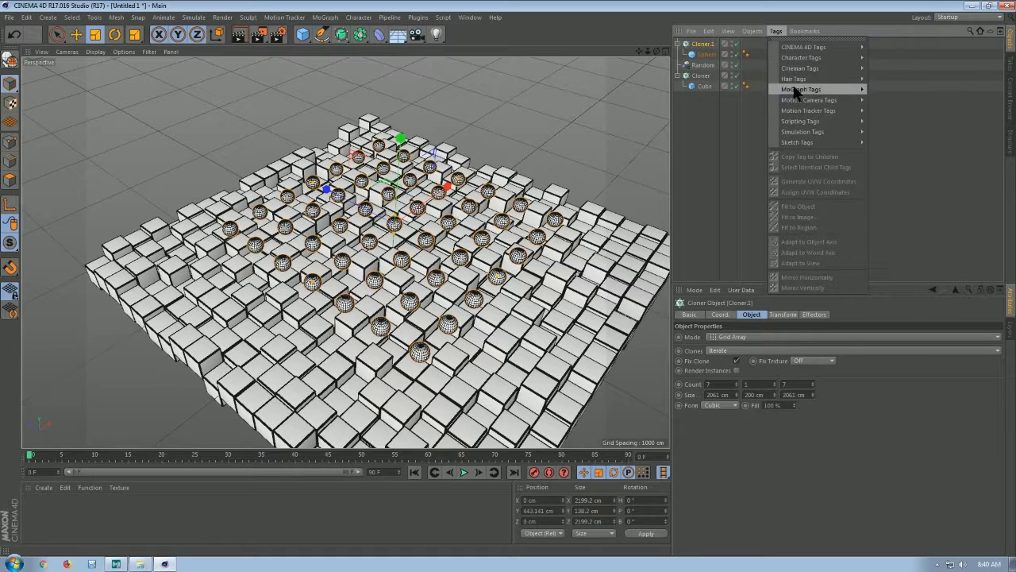
mouse_move(810, 134)
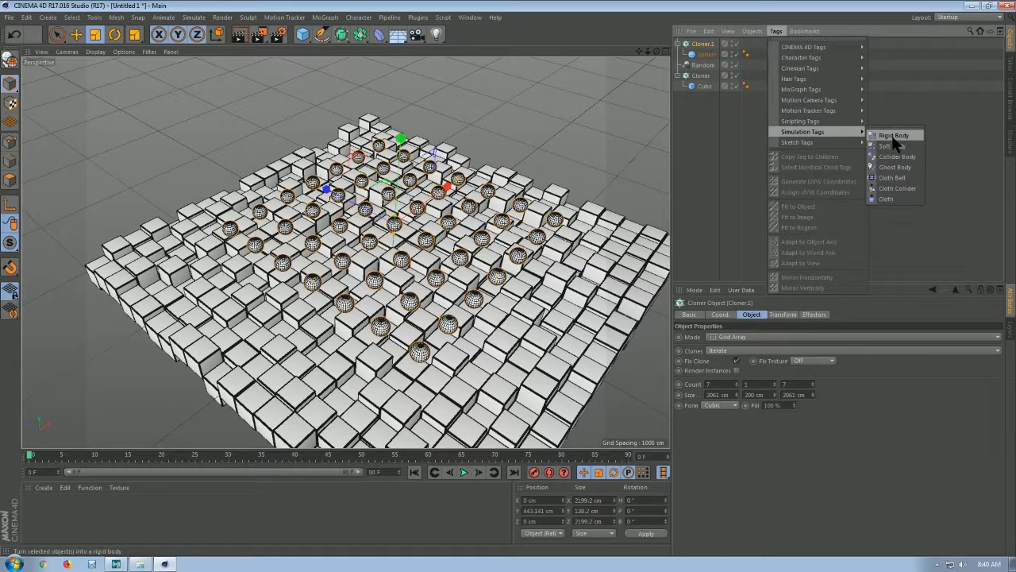
left_click(892, 135)
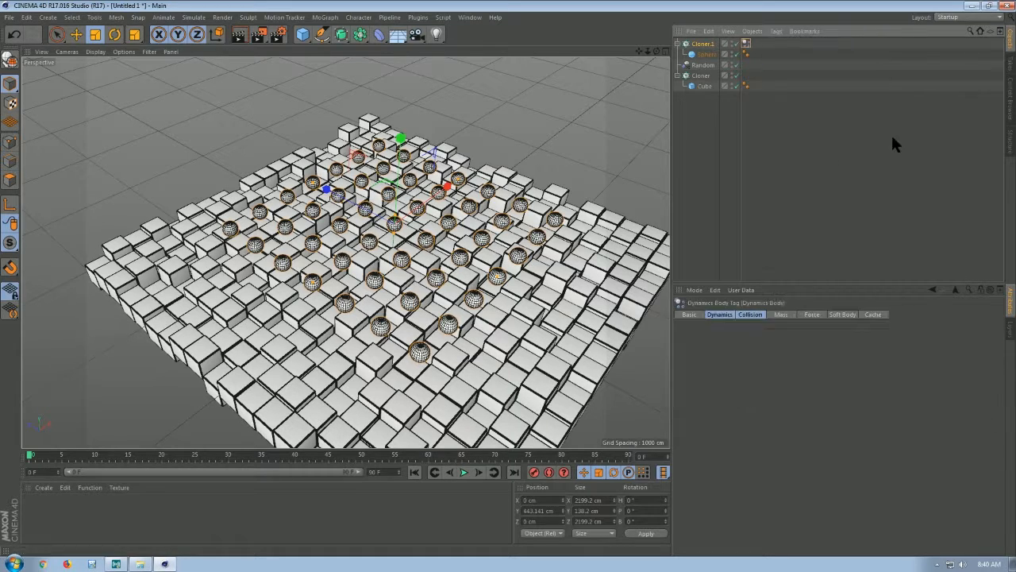
Add a Collider Body simulation tag to the cube Cloner
left_click(700, 76)
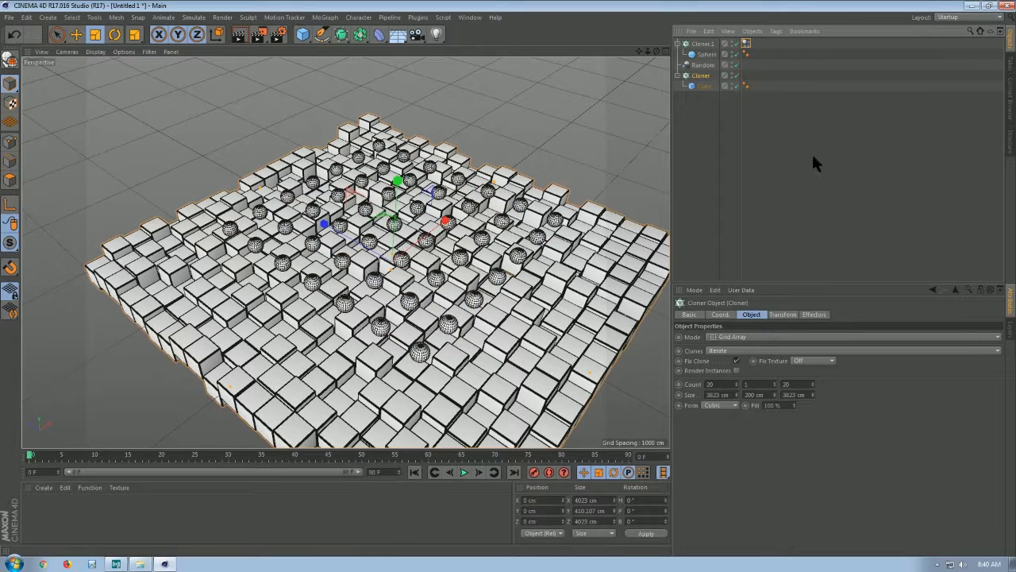
left_click(776, 31)
mouse_move(822, 135)
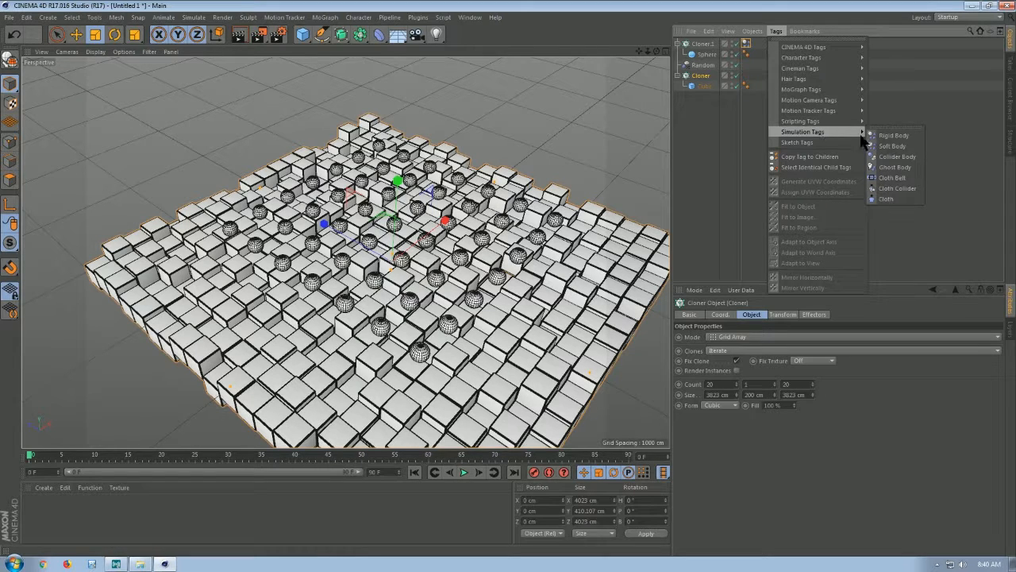
left_click(906, 157)
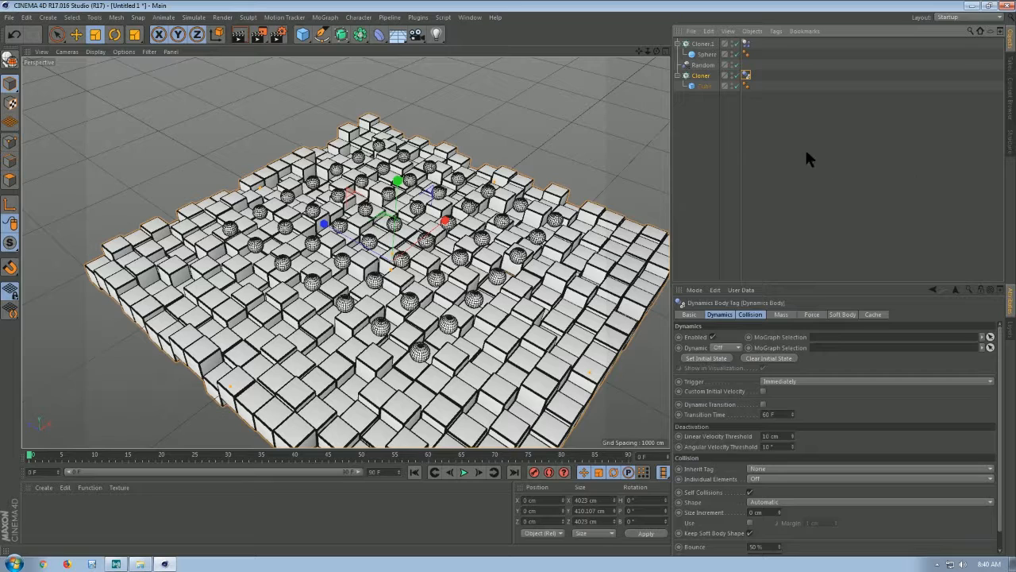
Set Individual Elements to All in the sphere Cloner's dynamics tag and play the simulation to test the falling spheres
left_click(745, 44)
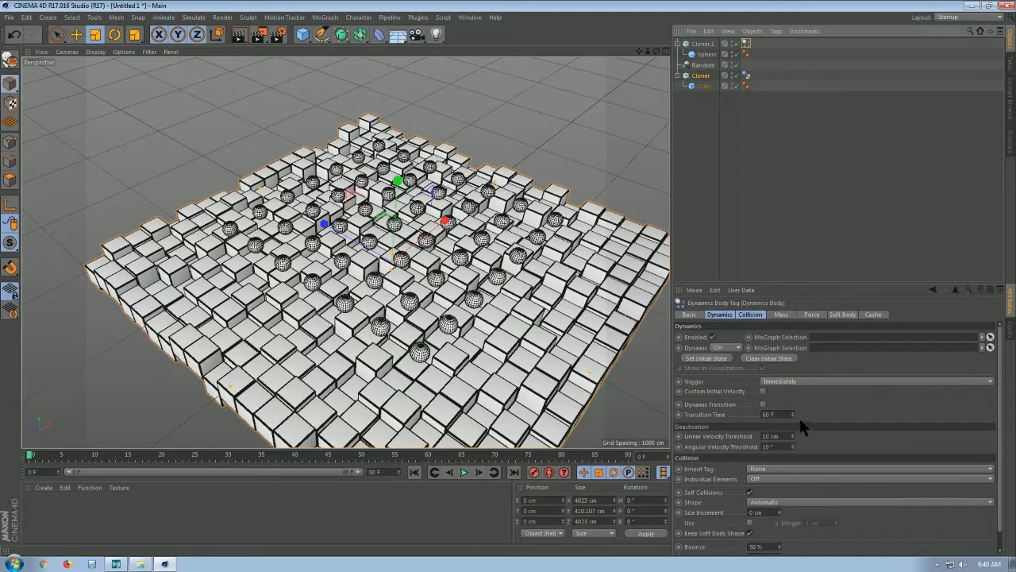
scroll(799, 416, "down", 1)
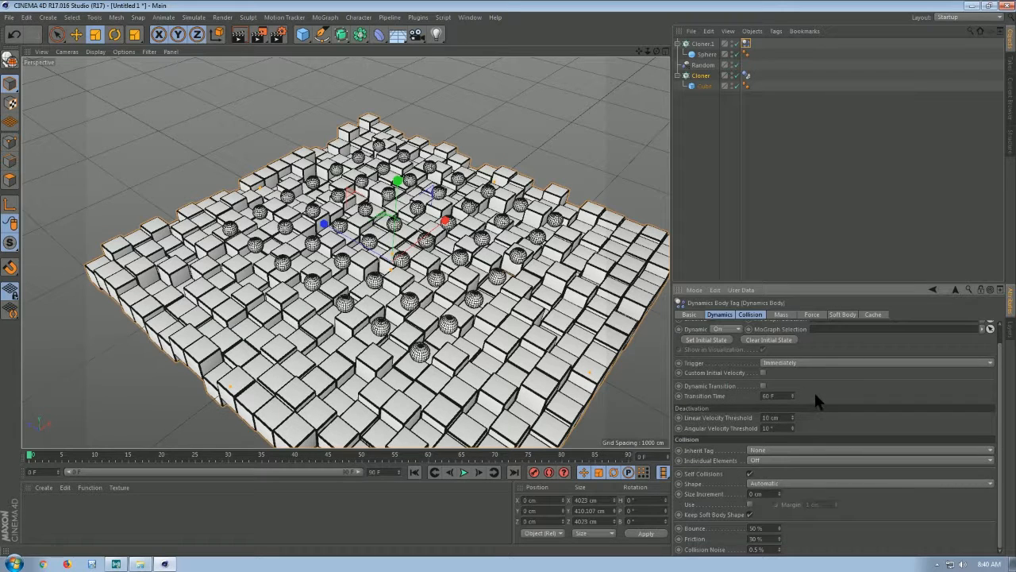
left_click(777, 461)
left_click(770, 502)
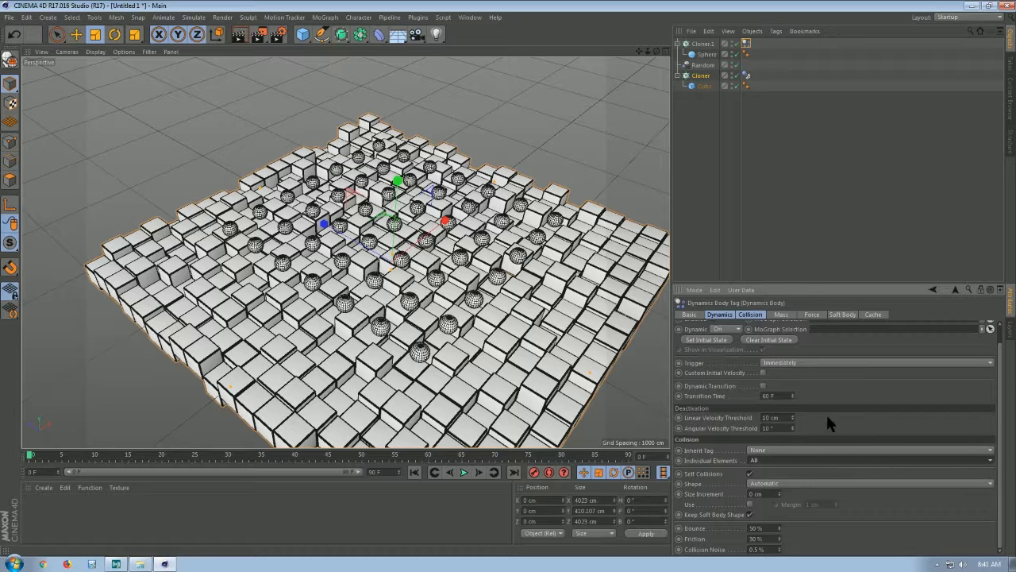
scroll(805, 389, "up", 1)
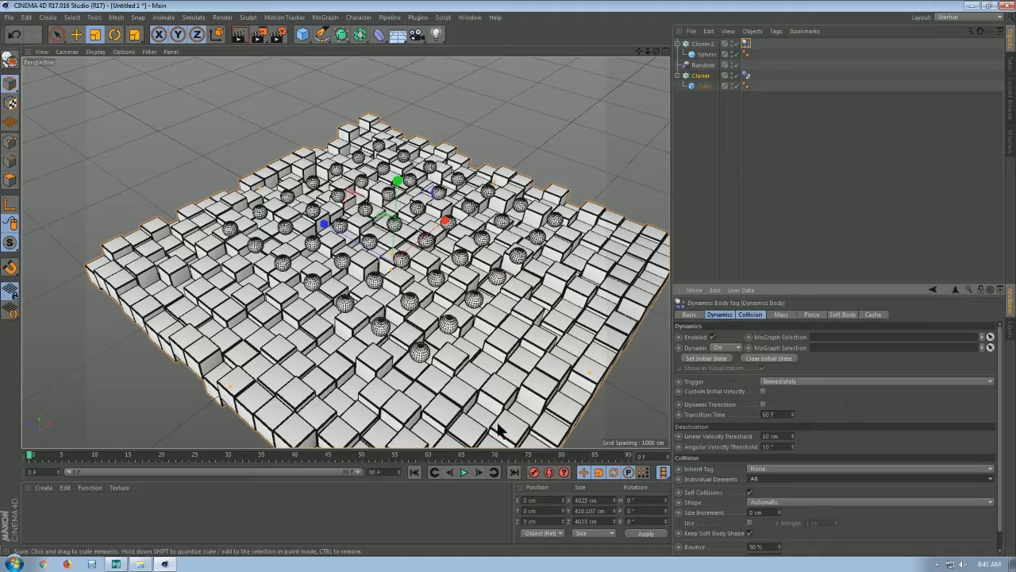
left_click(464, 473)
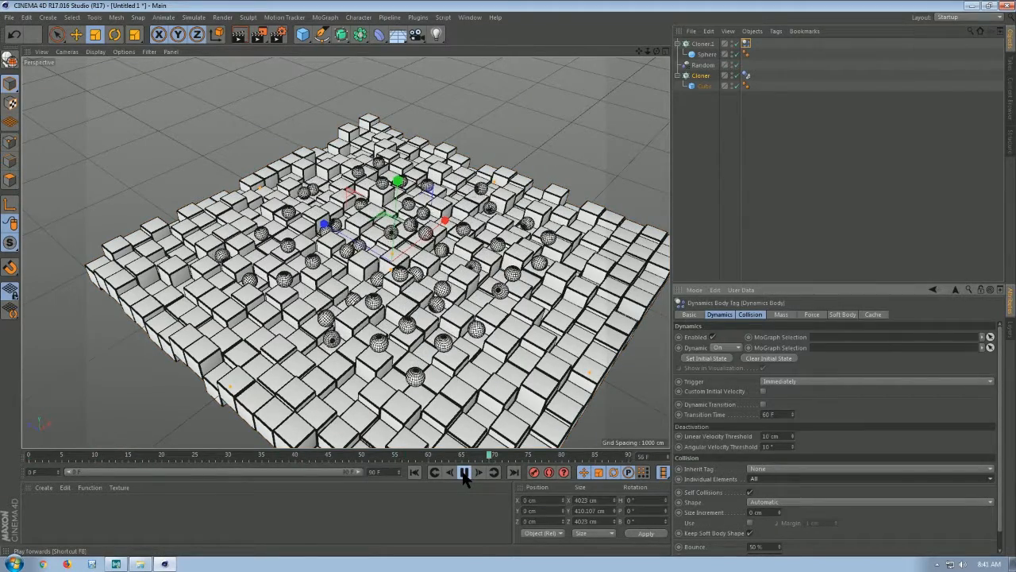
left_click(465, 473)
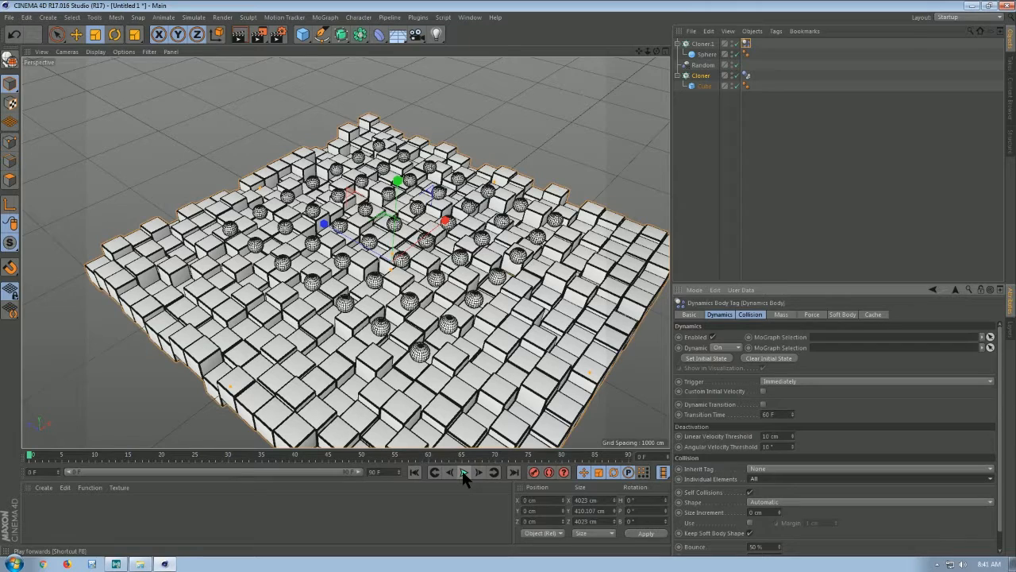
Extend the animation to 500 frames and stretch the preview range over the full length
type("500")
key("Return")
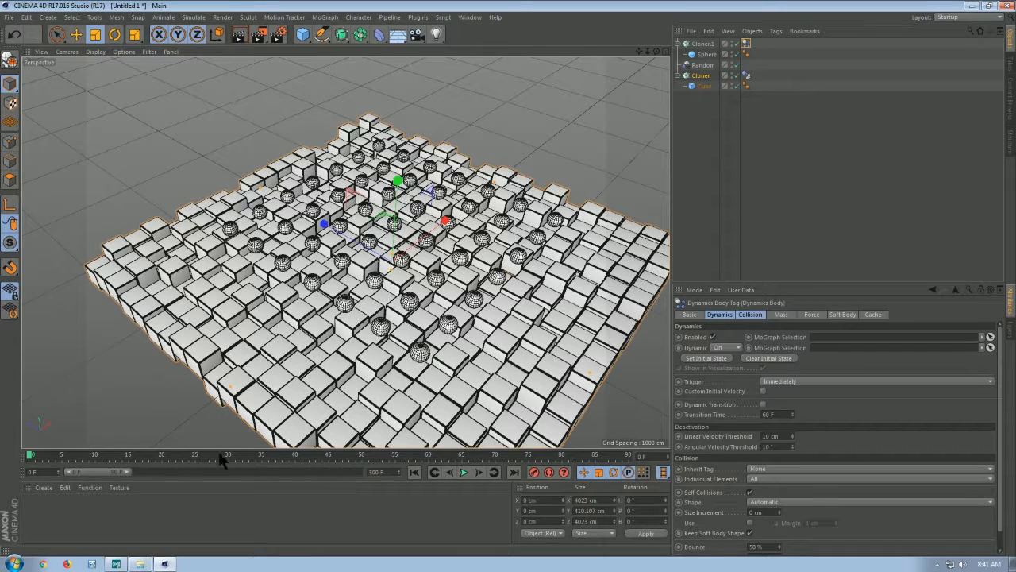
left_click_drag(127, 469, 365, 472)
Play the simulation from a close view of the cubes and stop it at frame 77
scroll(407, 282, "up", 2)
scroll(408, 281, "up", 4)
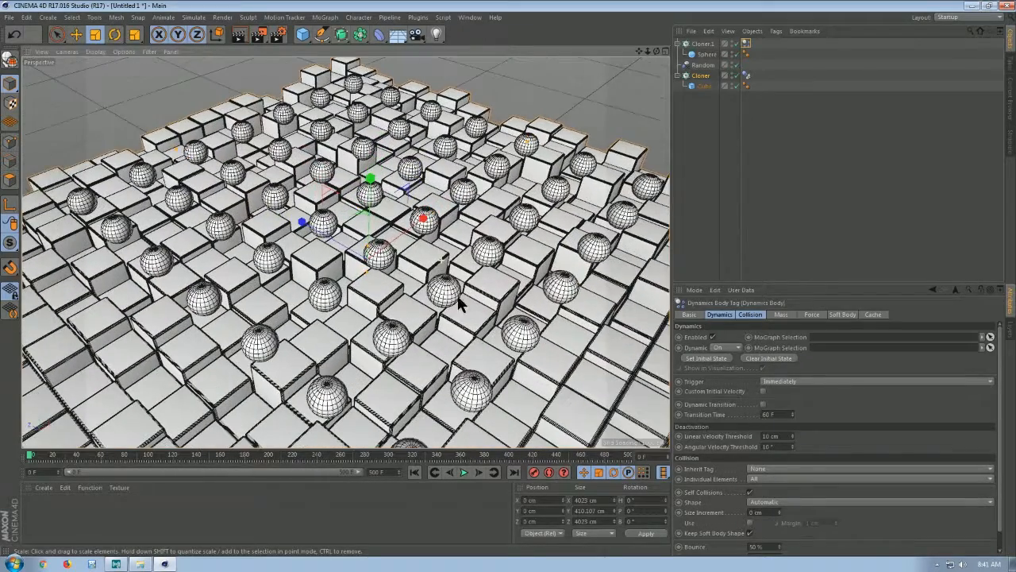
left_click_drag(639, 52, 685, 50)
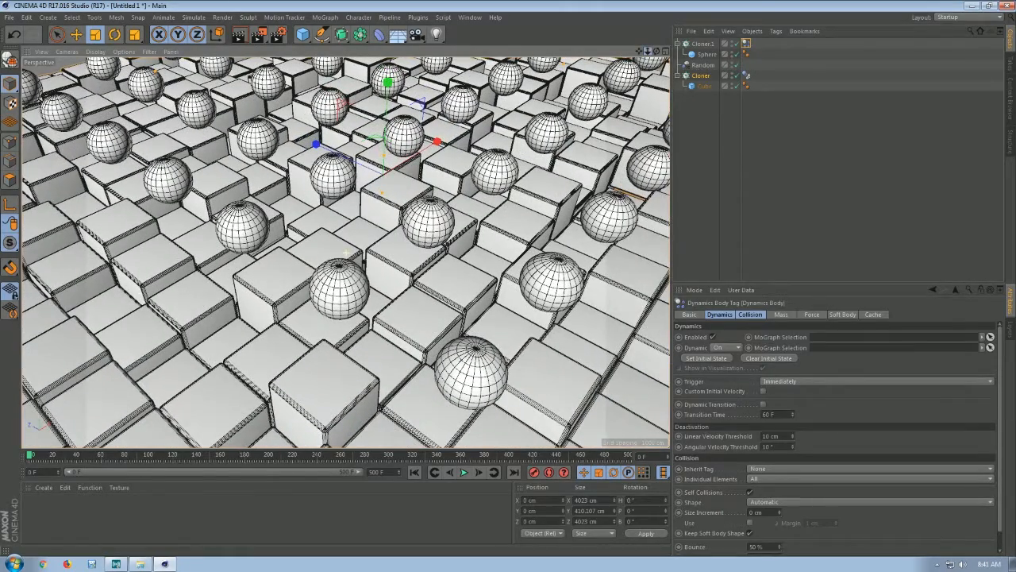
left_click(465, 472)
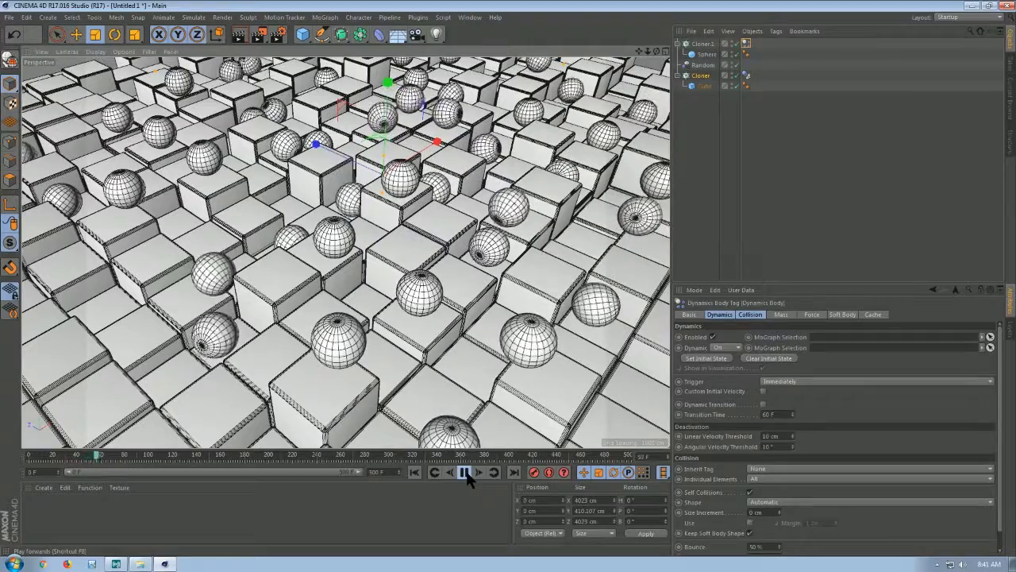
left_click(464, 472)
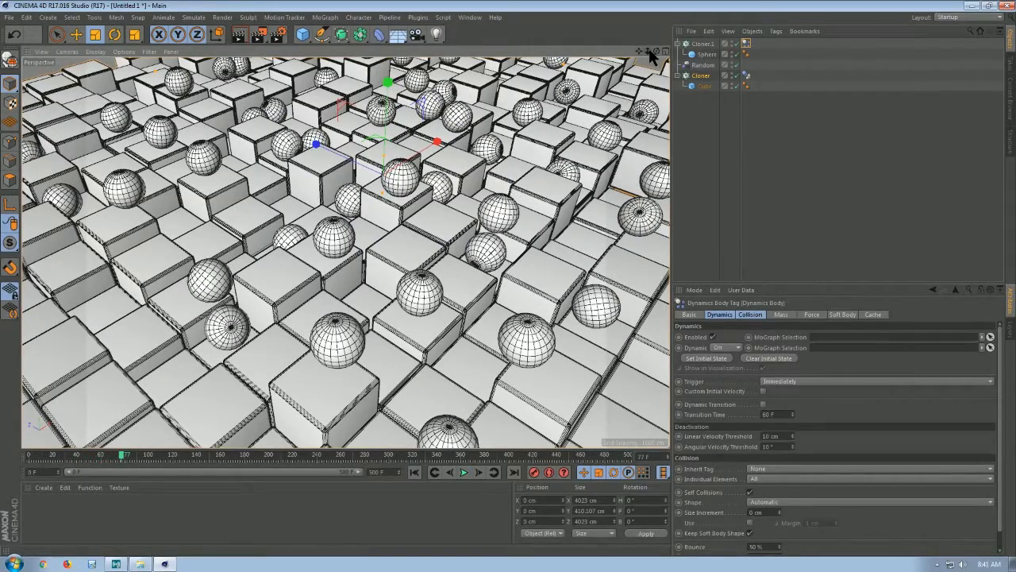
left_click_drag(658, 50, 819, 40)
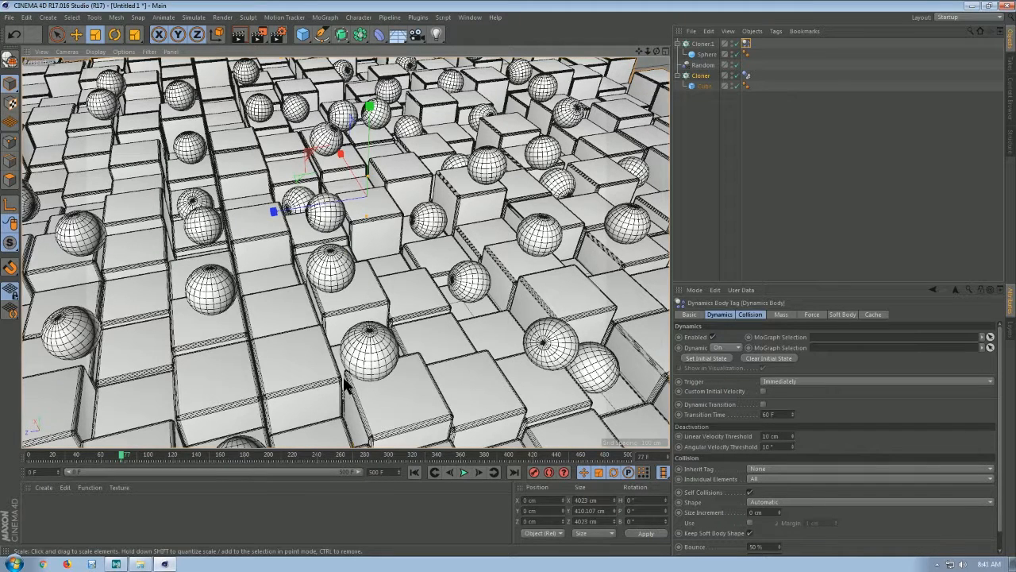
Create two new materials and give the first one a dark brown color with H 9°, S 59% and V 27%
double_click(284, 509)
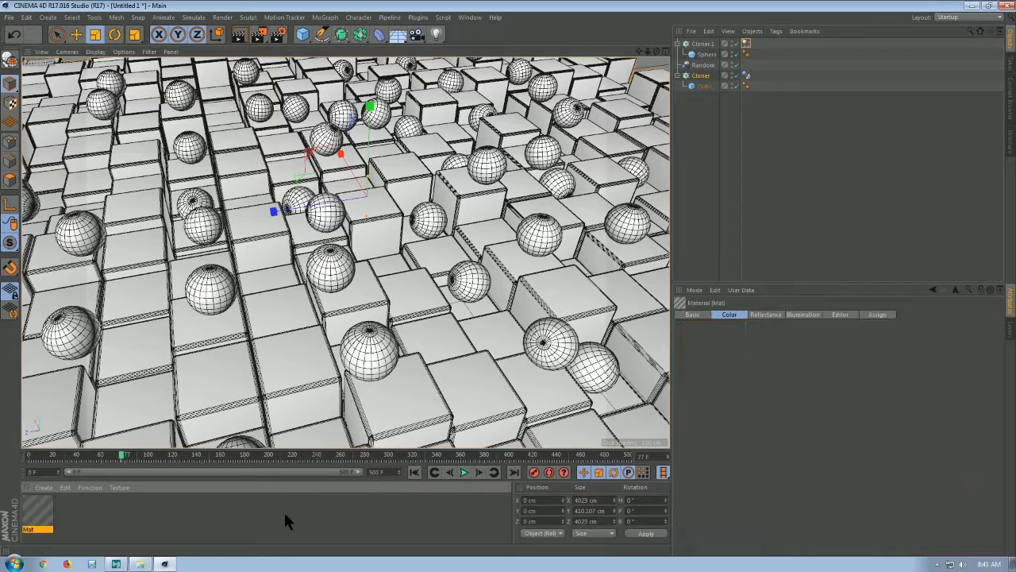
double_click(283, 510)
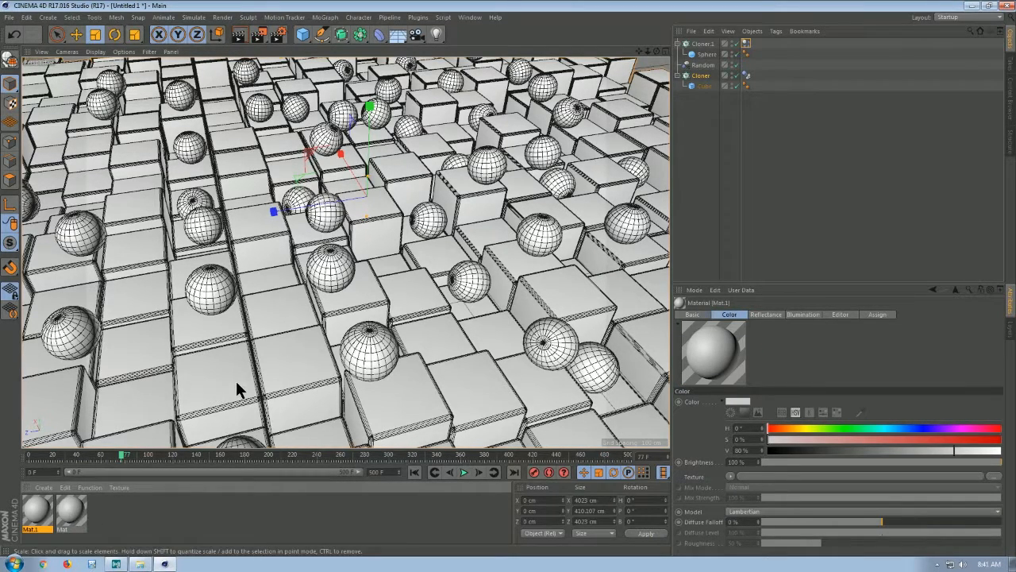
double_click(76, 521)
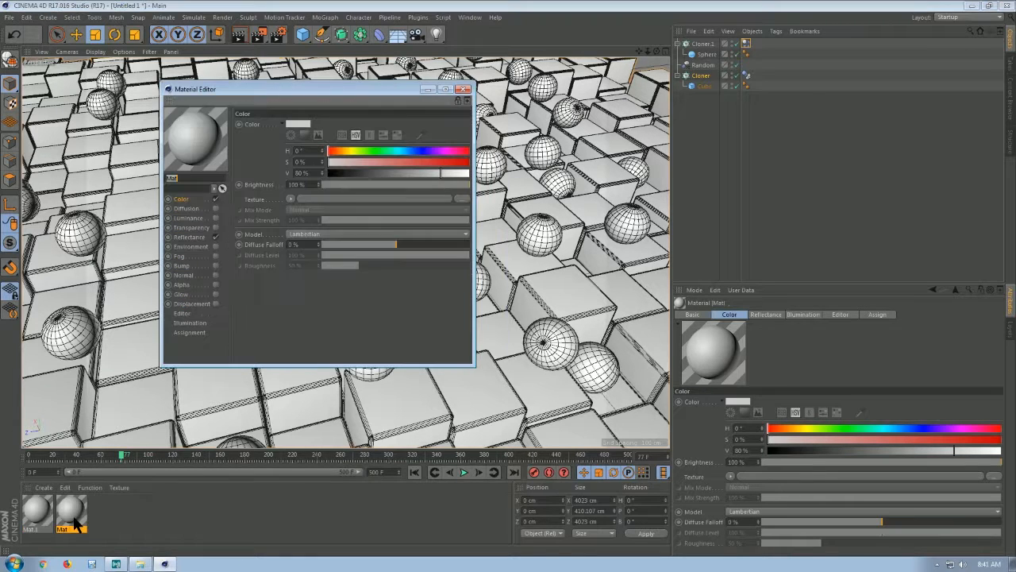
left_click(366, 172)
left_click(391, 162)
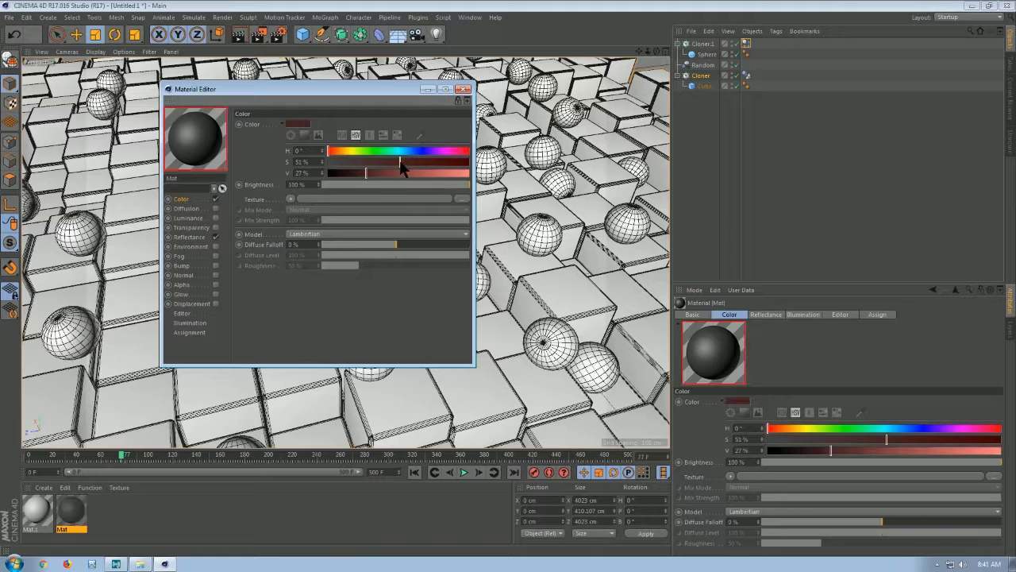
left_click(333, 151)
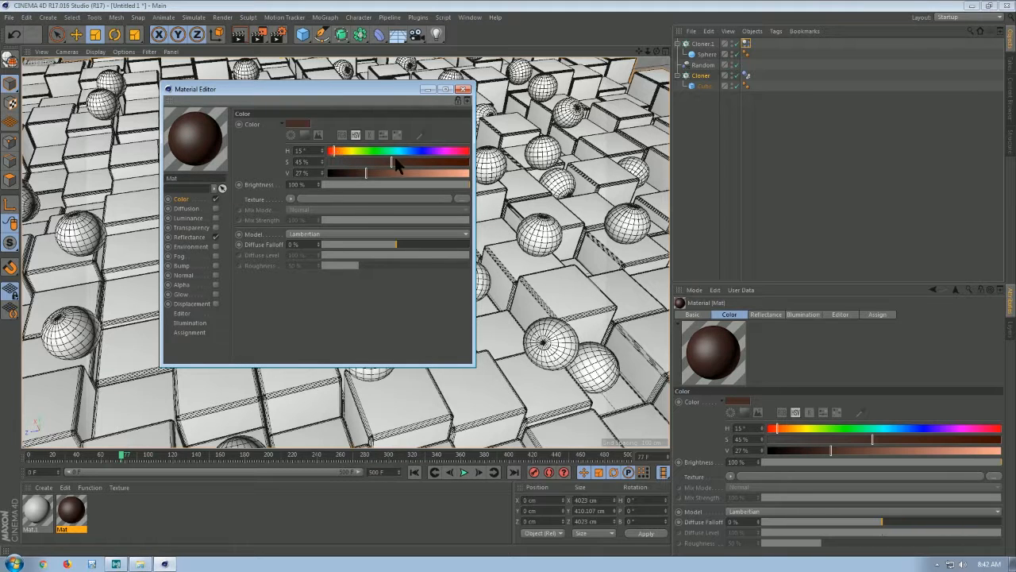
left_click(331, 151)
left_click(411, 162)
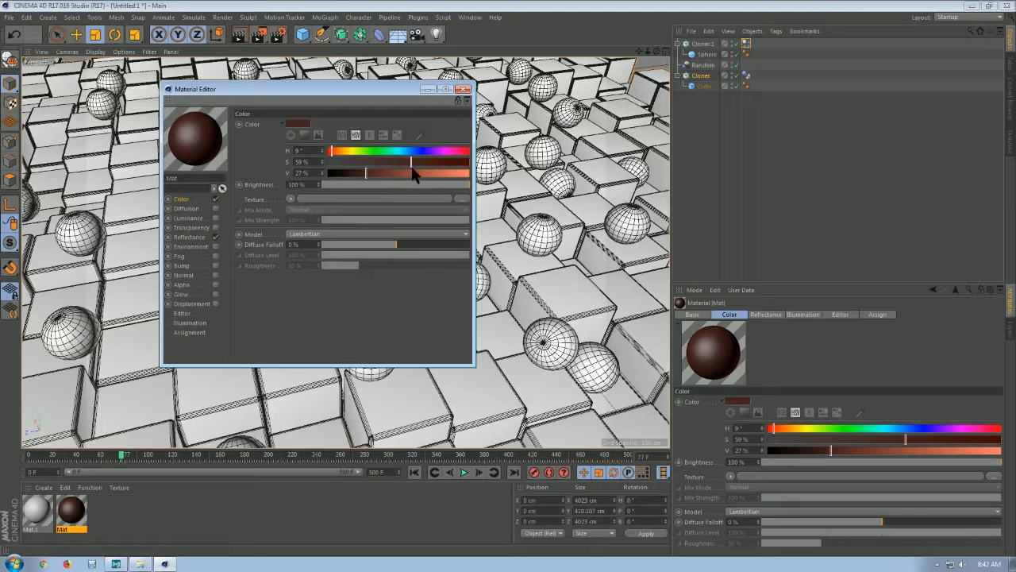
Change the first material's color to a deep red with S 85% and V 57%
left_click(447, 172)
left_click(424, 172)
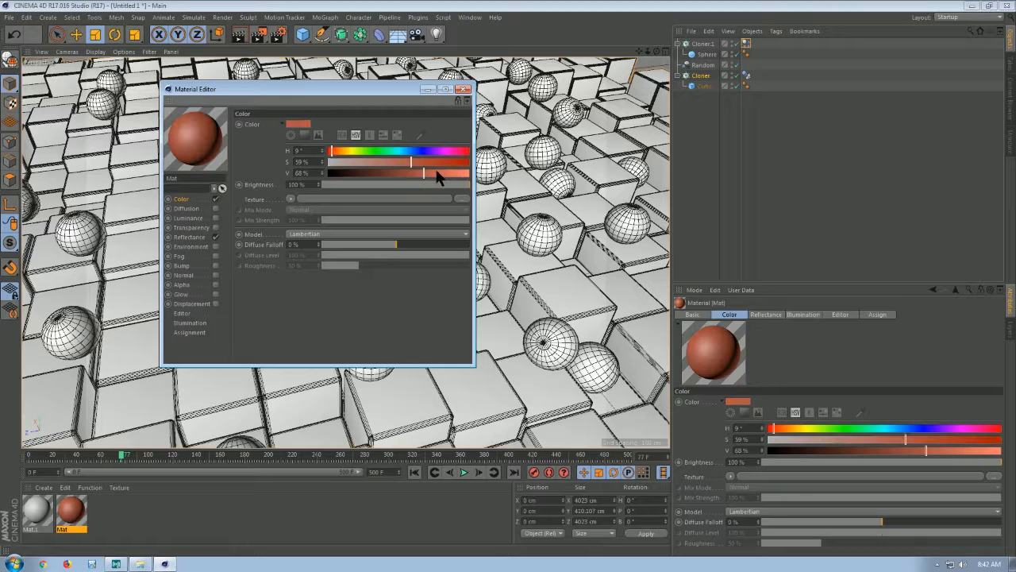
left_click(447, 162)
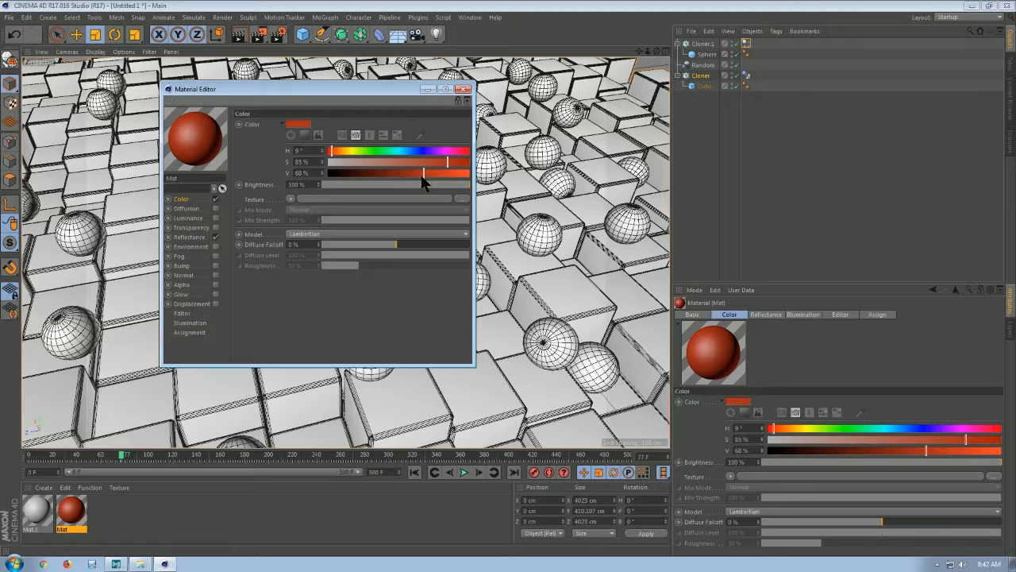
left_click(408, 172)
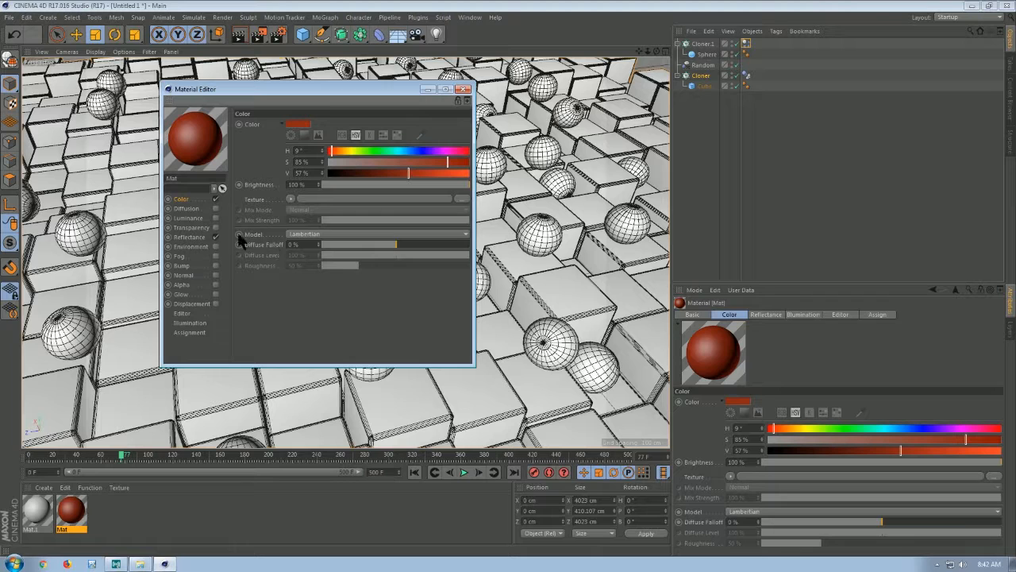
Switch the red material's default specular to GGX with 7% roughness, 34% reflection strength and 34% bump strength
left_click(198, 236)
left_click(316, 135)
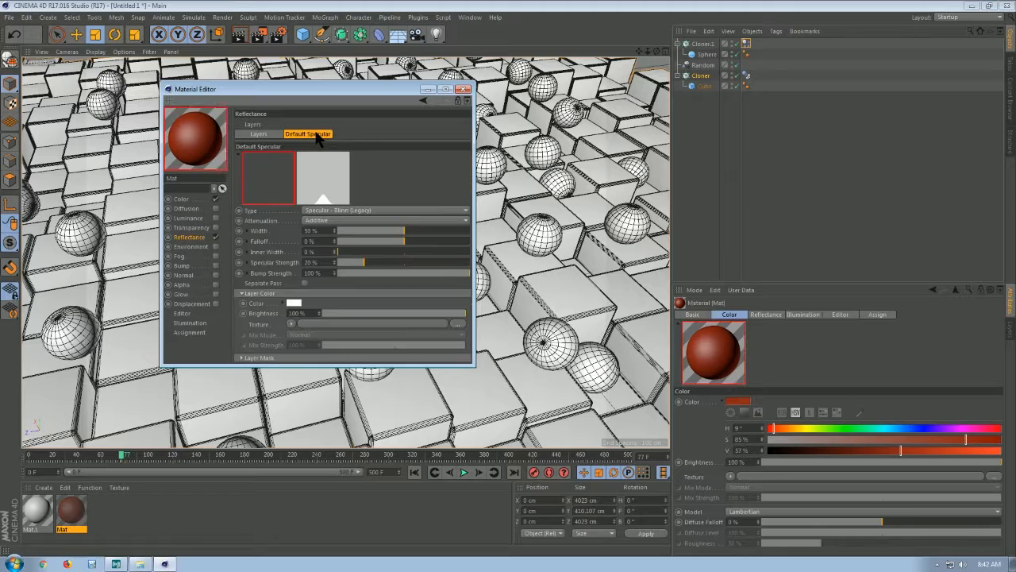
left_click(367, 212)
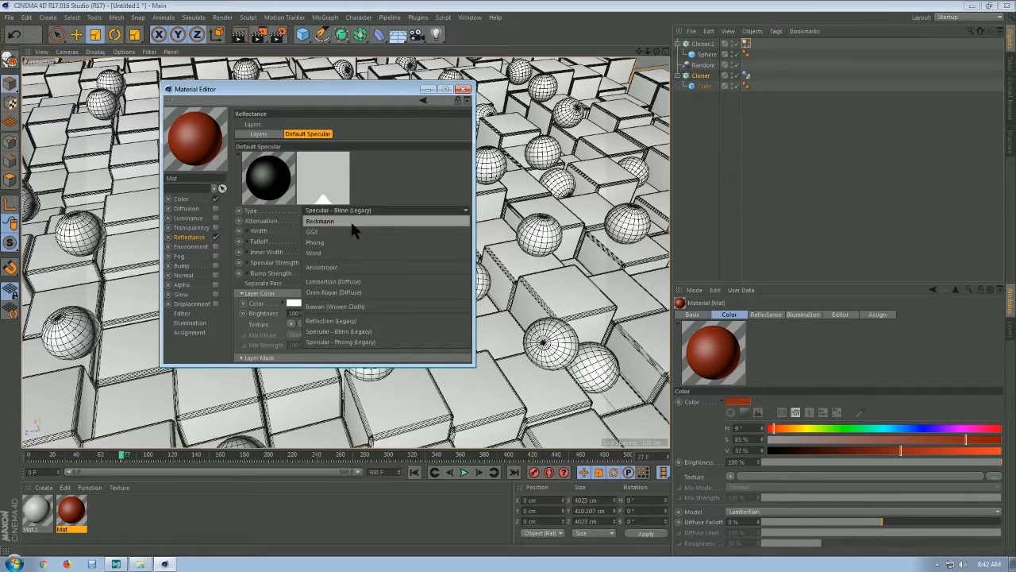
left_click(336, 233)
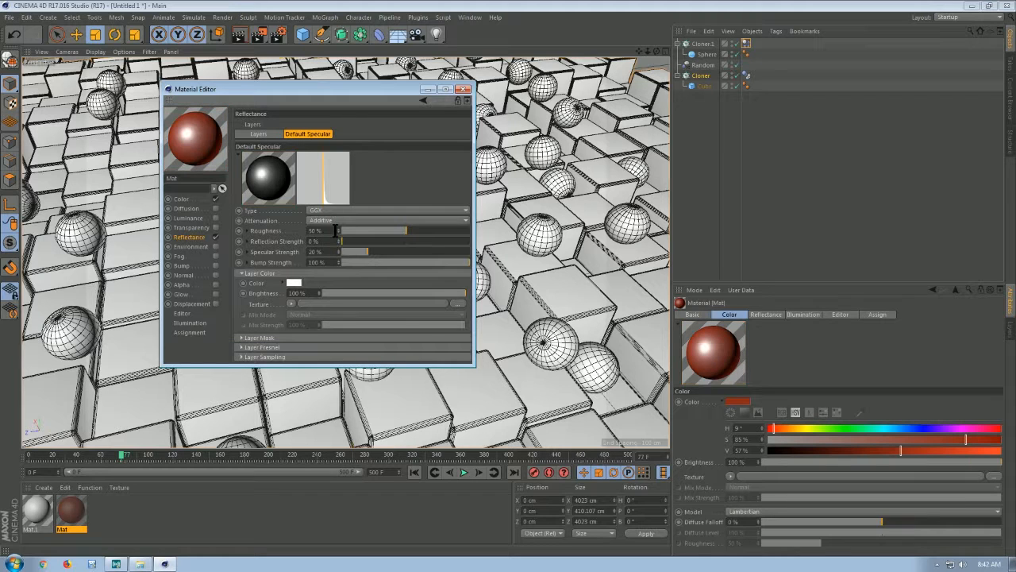
left_click_drag(355, 230, 385, 241)
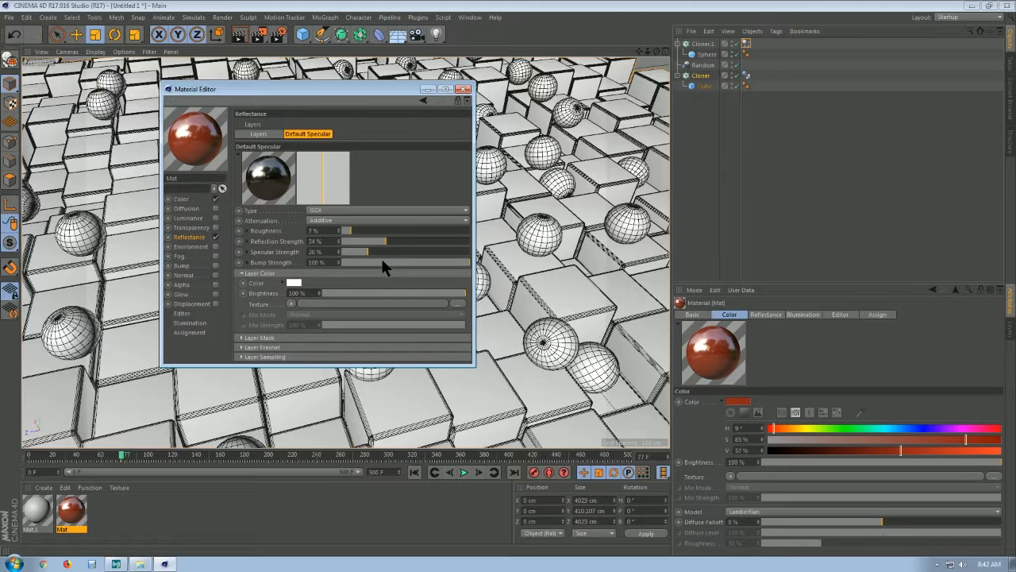
left_click(385, 261)
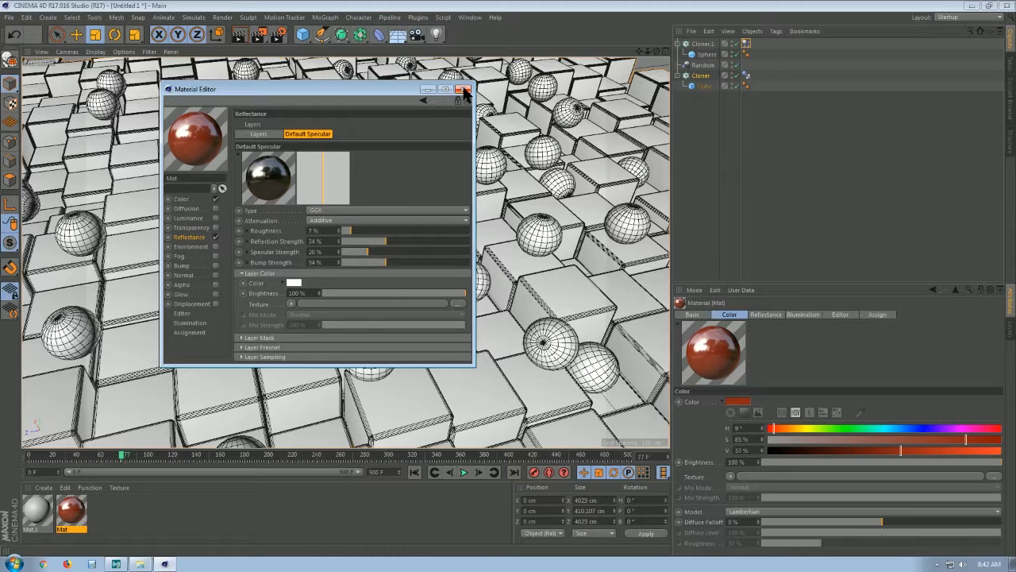
Darken the second material's color to a grey with V 61%
left_click(36, 512)
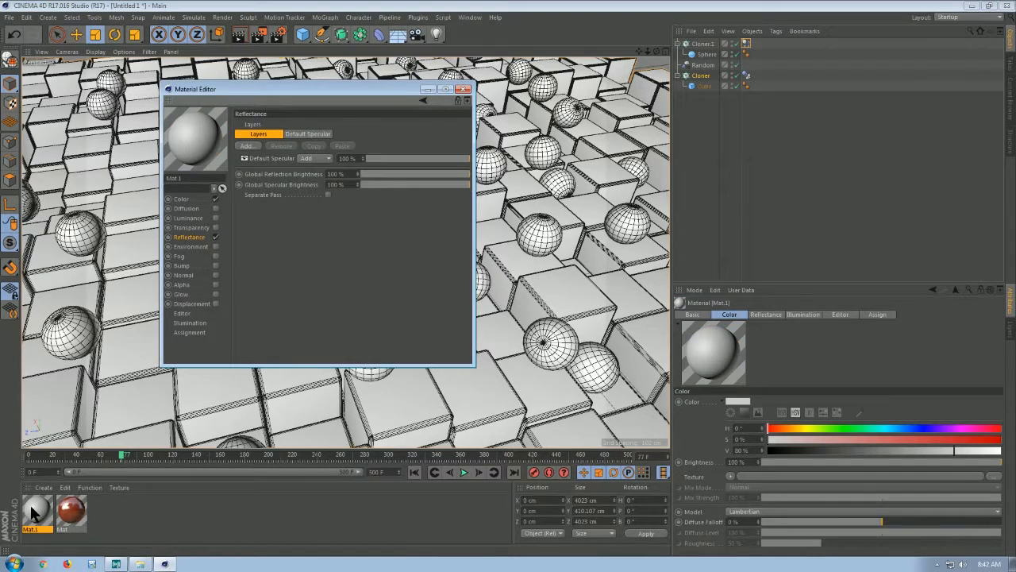
left_click(185, 198)
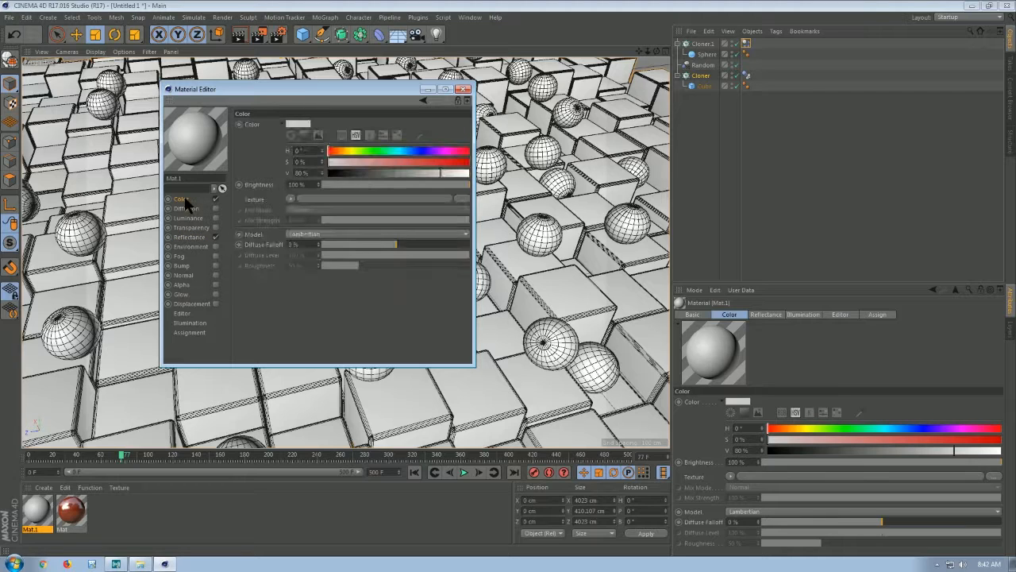
left_click(388, 173)
left_click_drag(379, 171, 405, 173)
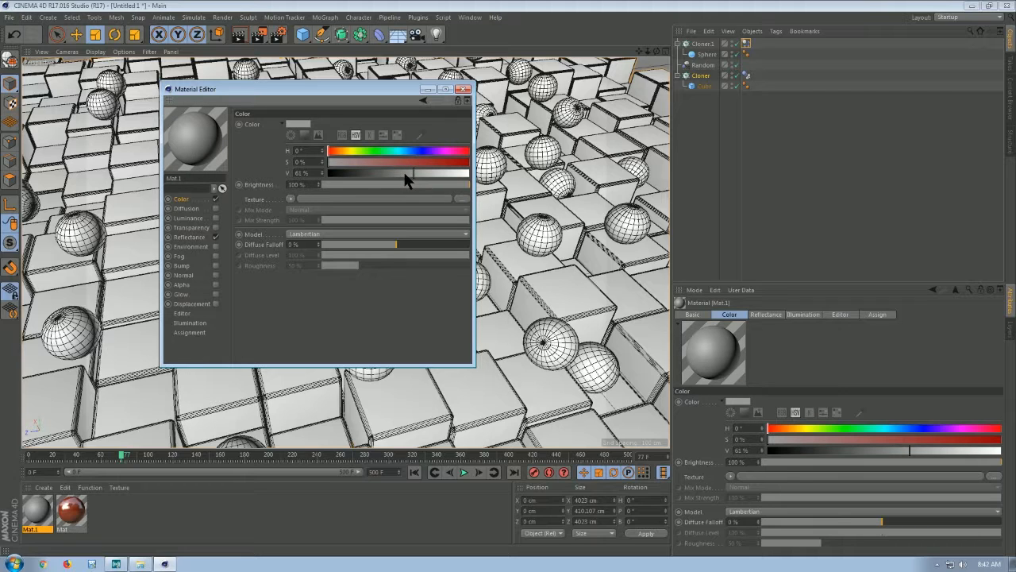
Switch the grey material's default specular to GGX with about 8% roughness, 44% reflection strength and 10% bump strength, and close the editor
left_click(198, 236)
left_click(311, 133)
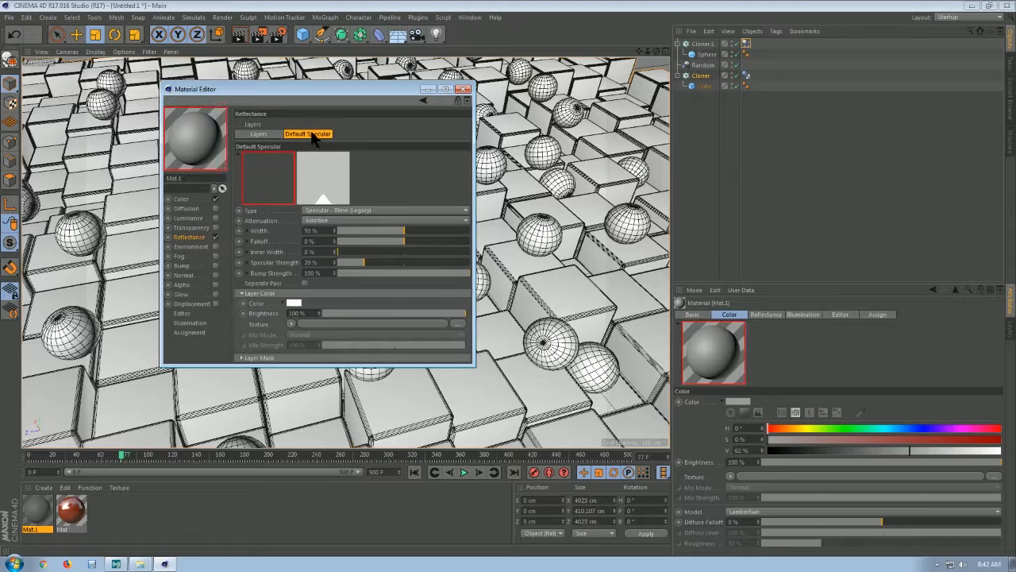
left_click(360, 209)
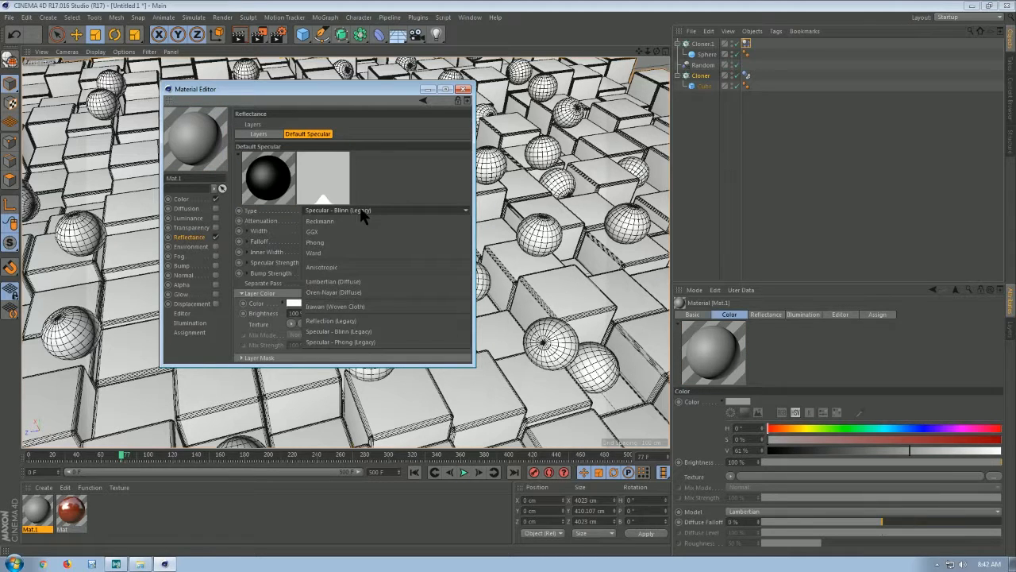
left_click(331, 239)
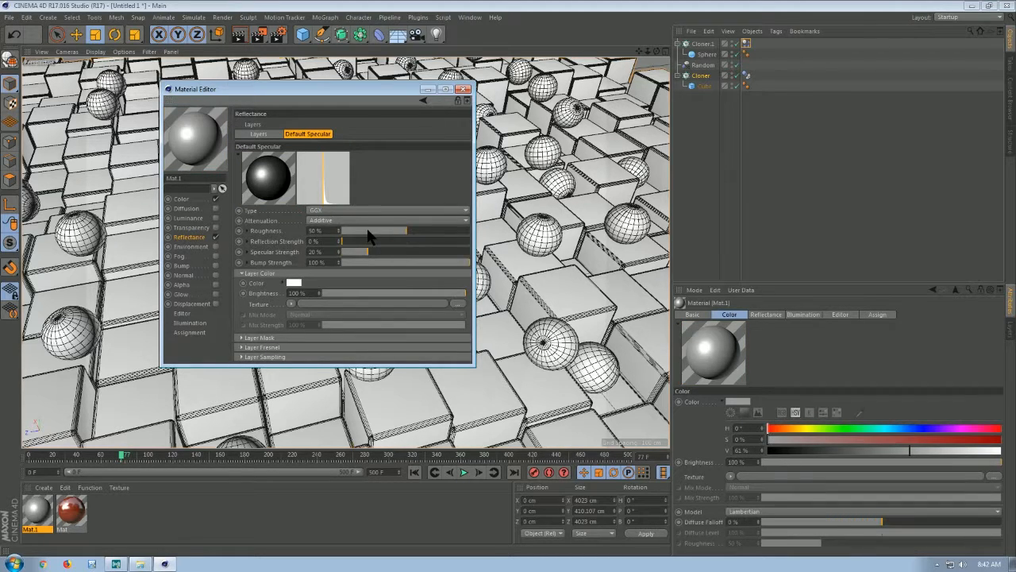
left_click(368, 230)
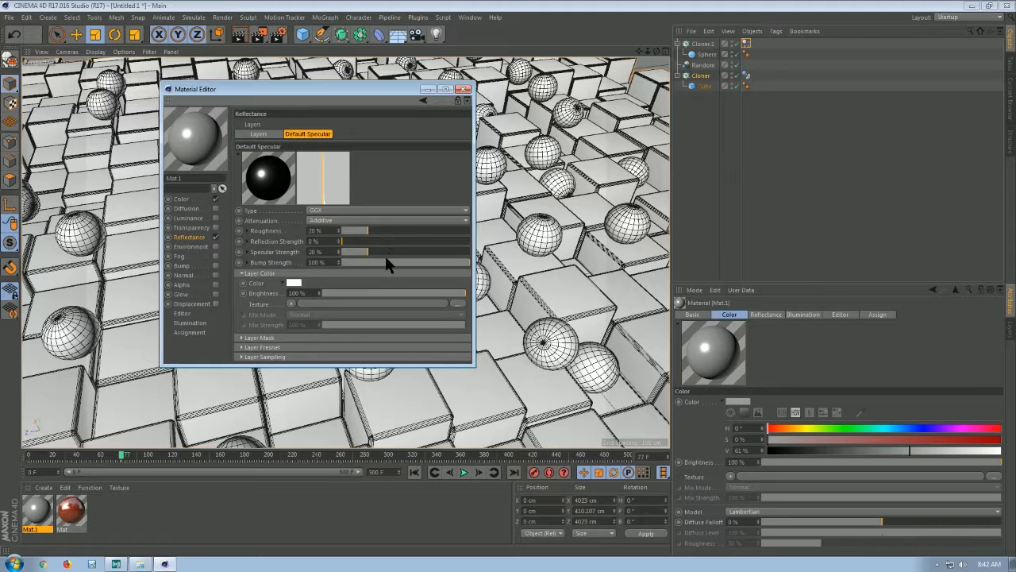
left_click(368, 262)
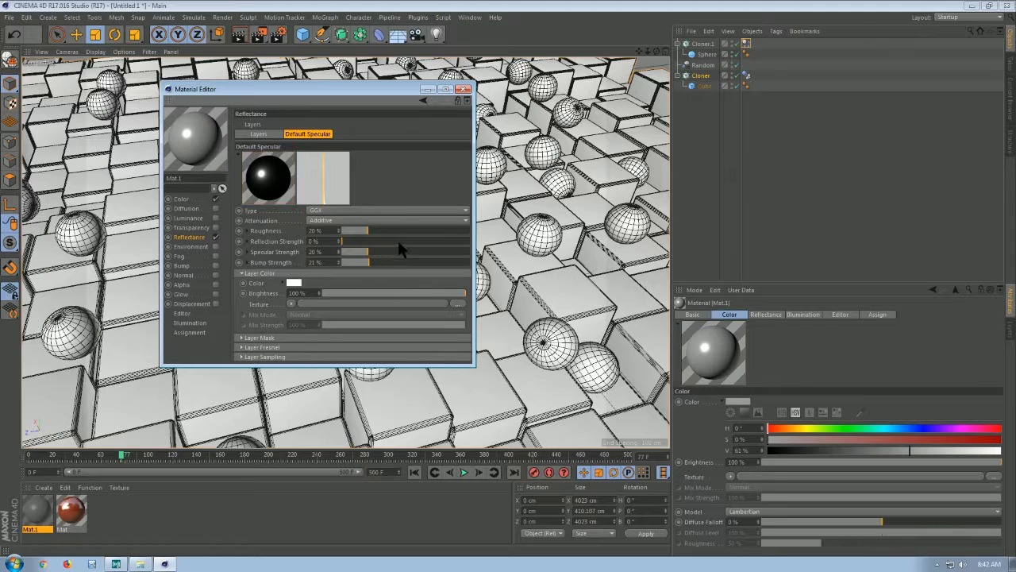
left_click(397, 241)
left_click_drag(384, 260, 354, 259)
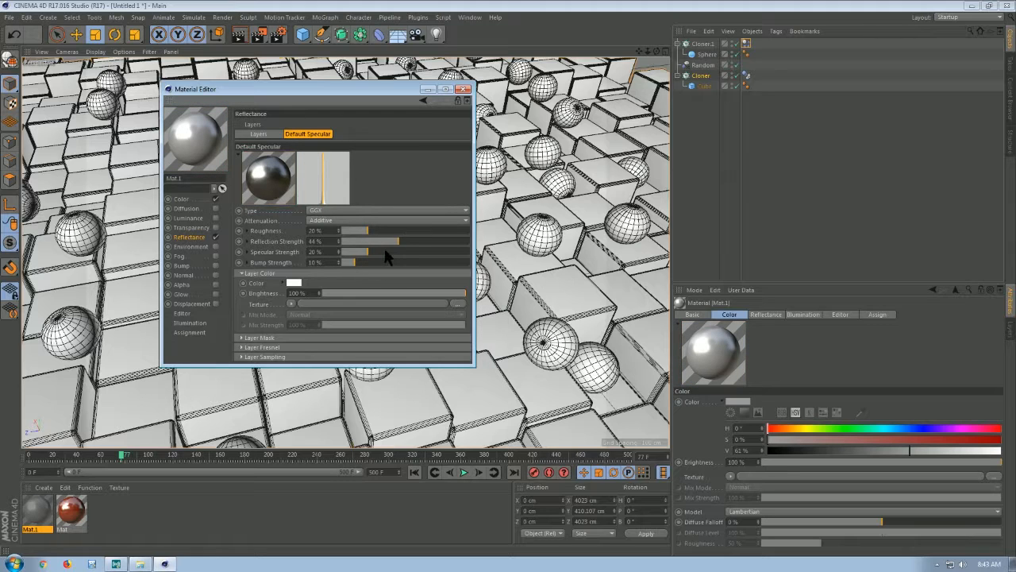
left_click_drag(365, 231, 348, 231)
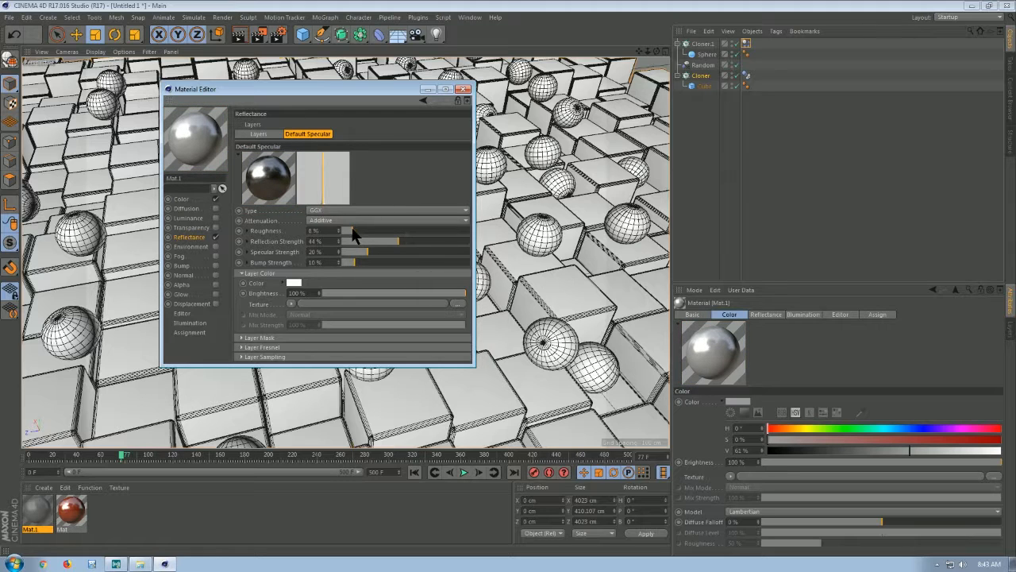
left_click(464, 90)
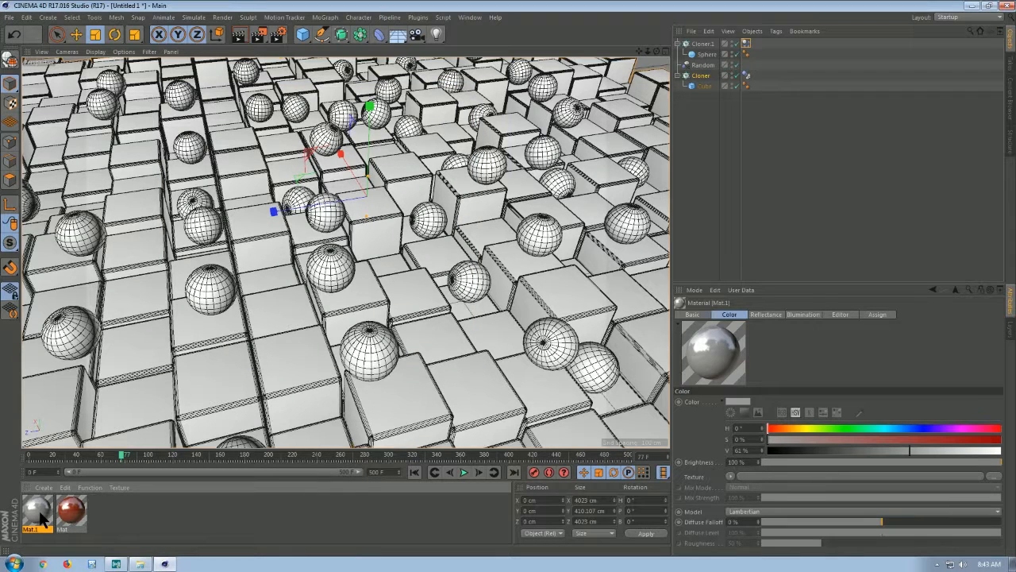
Assign the grey material to the sphere Cloner and the red material to the cube Cloner
mouse_move(43, 521)
left_mouse_down()
mouse_move(183, 373)
mouse_move(348, 261)
mouse_move(665, 151)
mouse_move(716, 76)
mouse_move(719, 45)
left_mouse_up()
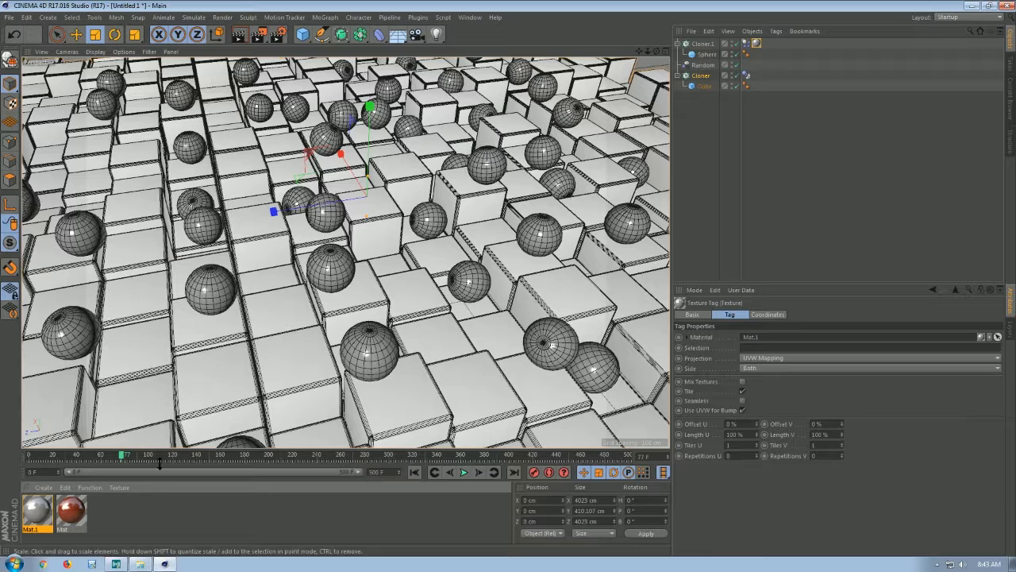
left_click_drag(73, 512, 710, 77)
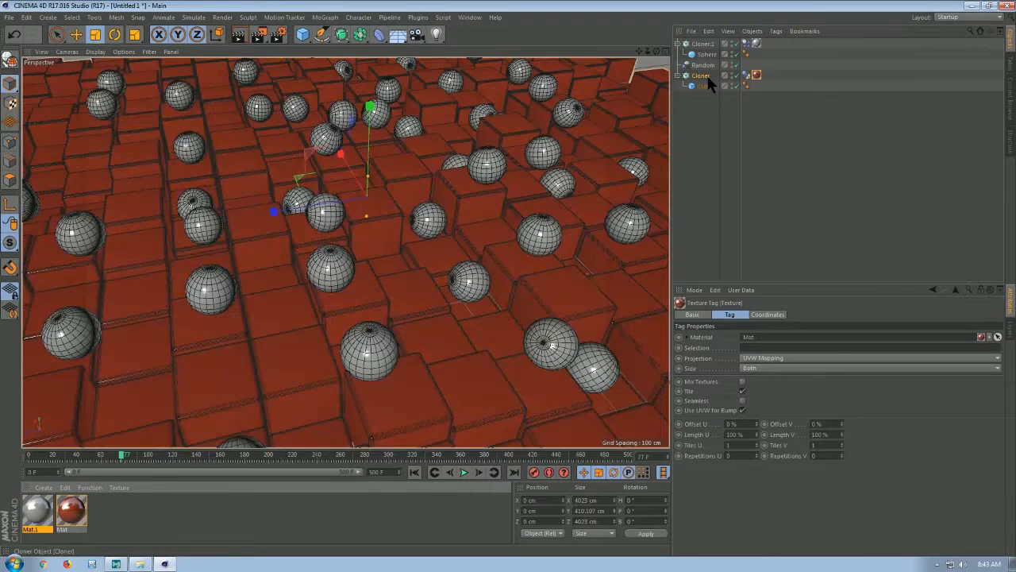
Add an omni light above the cube grid, raised to about 953 cm in Y and shifted to about 1084 cm in X
scroll(522, 177, "down", 5)
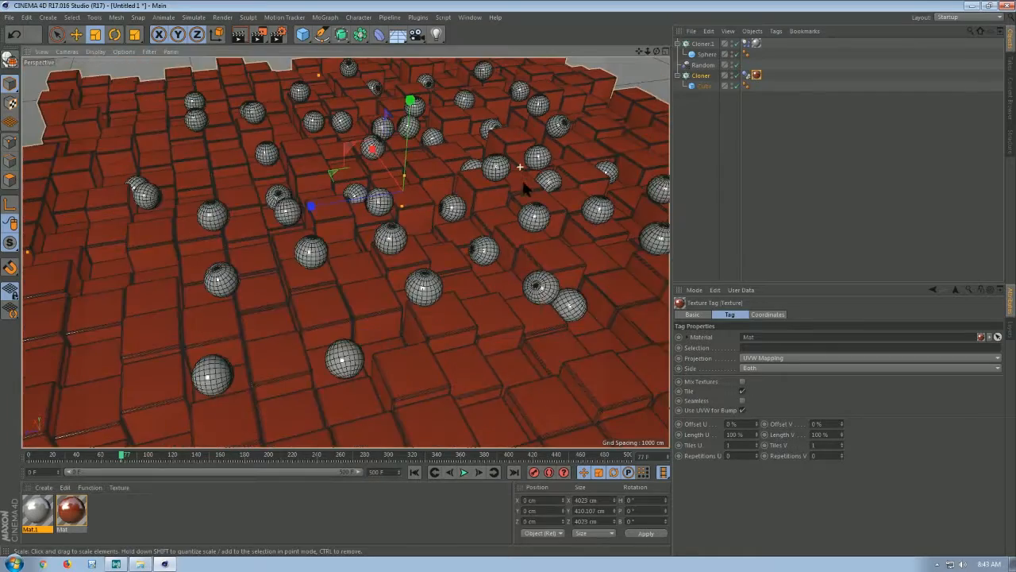
scroll(514, 187, "down", 4)
left_click_drag(640, 50, 553, 133)
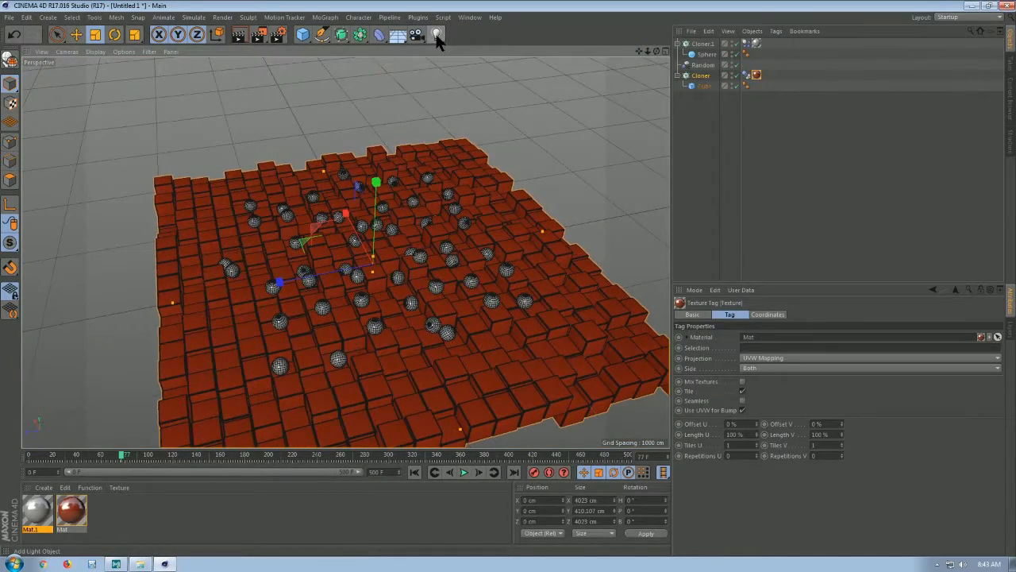
left_click(437, 37)
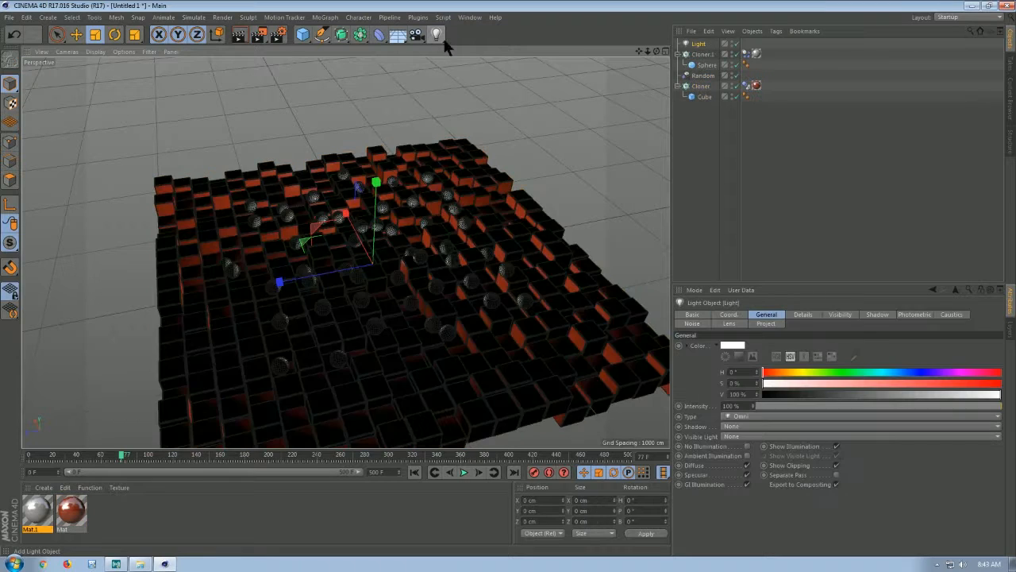
left_click(76, 35)
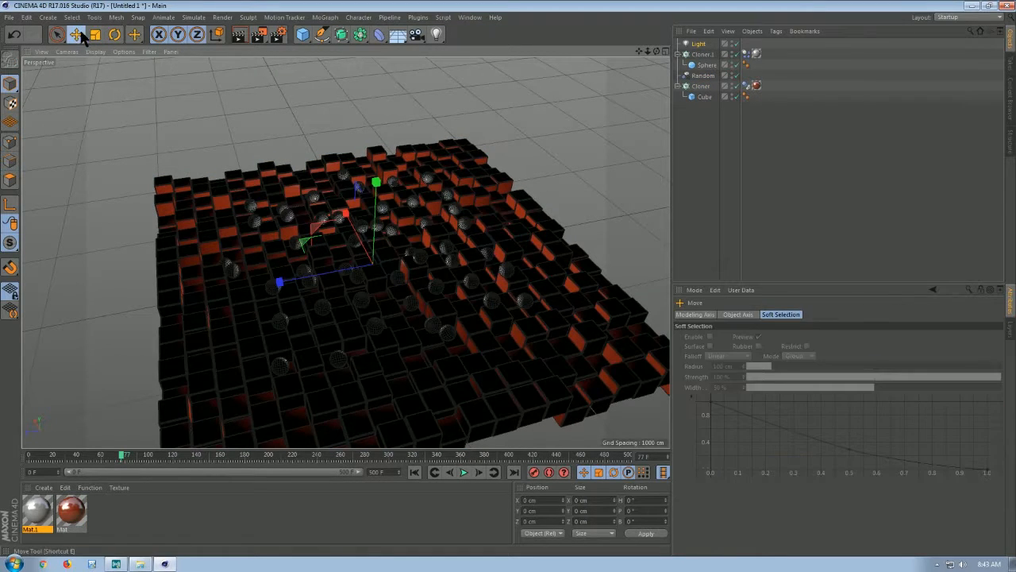
left_click_drag(376, 193, 381, 91)
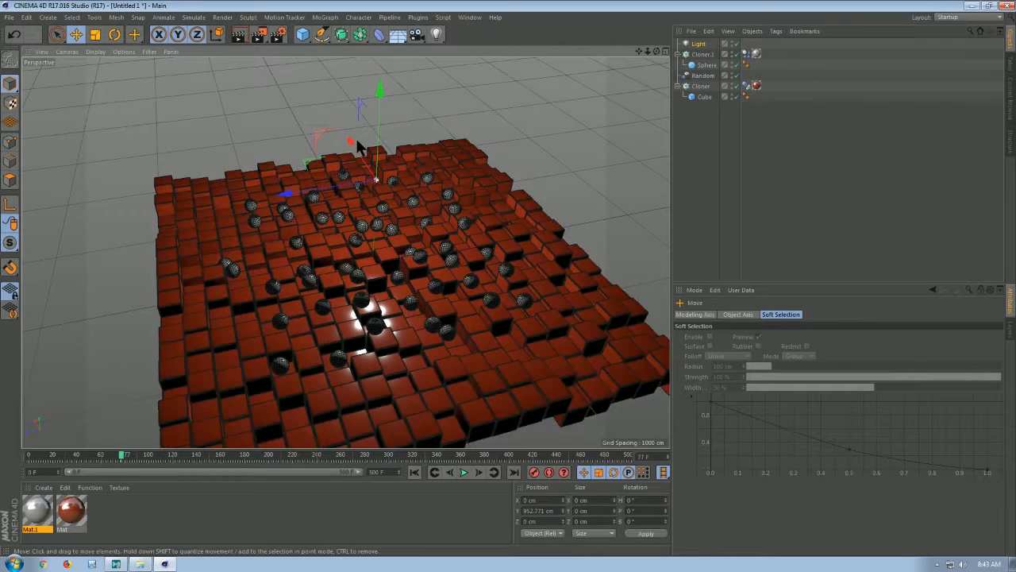
left_click_drag(351, 146, 323, 95)
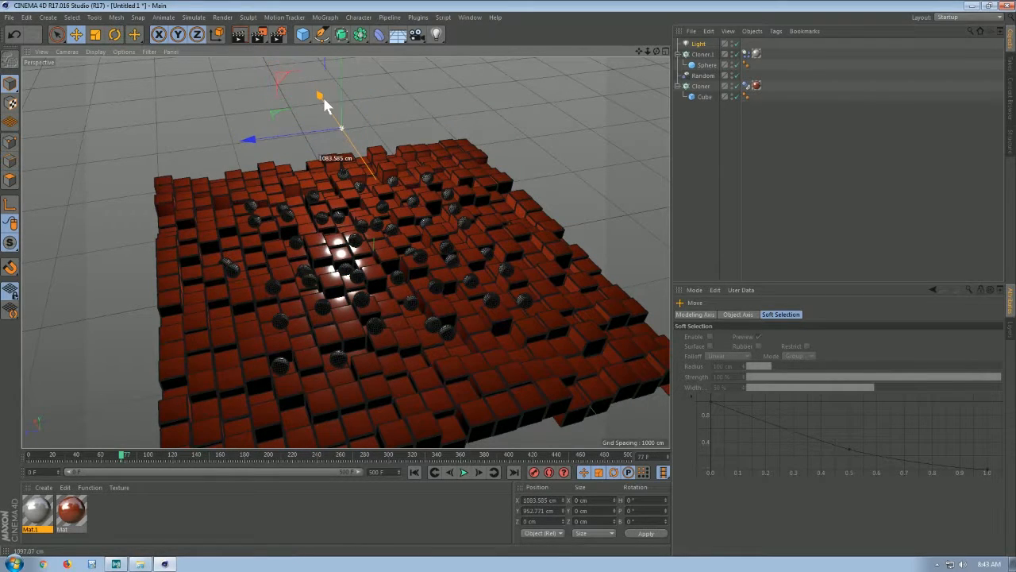
Add a second light at about Y 966 cm and Z -951 cm, and copy it along Z to about 1256 cm
left_click(438, 36)
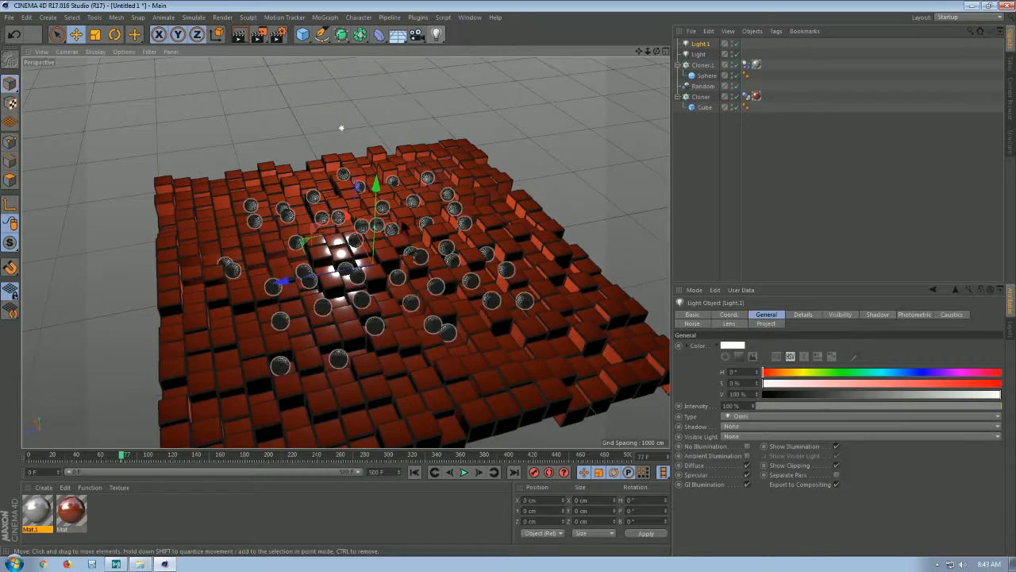
left_click_drag(387, 184, 395, 117)
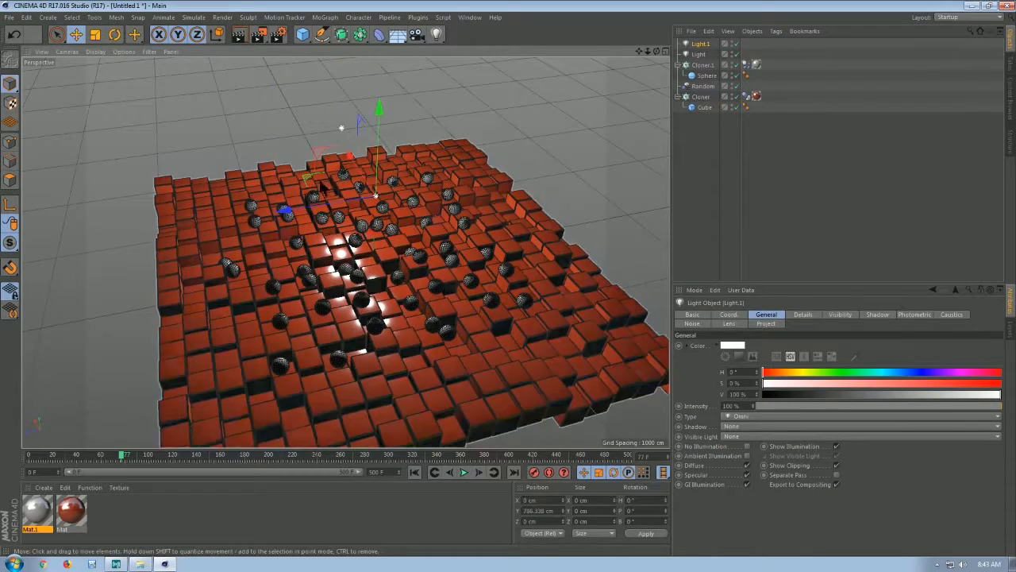
left_click_drag(284, 212, 386, 197)
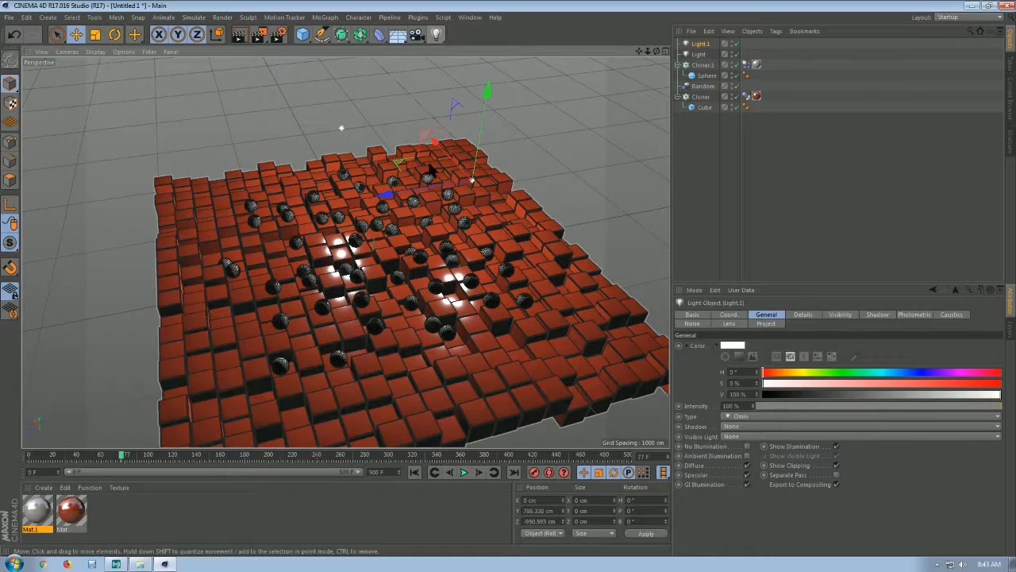
left_click_drag(381, 199, 140, 249)
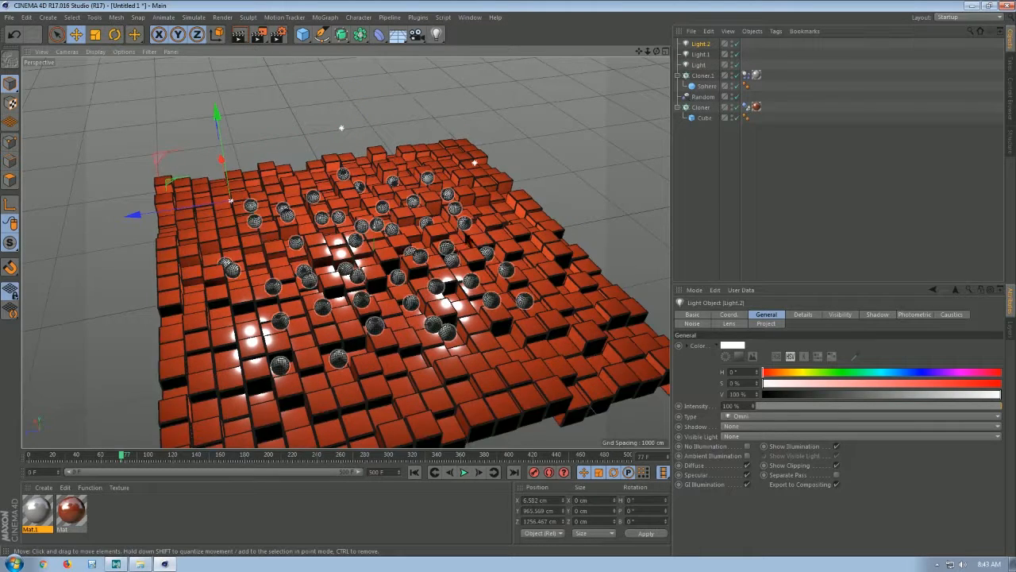
Give all three lights a warm tint with H 28° and S 14%
left_click_drag(752, 42, 693, 76)
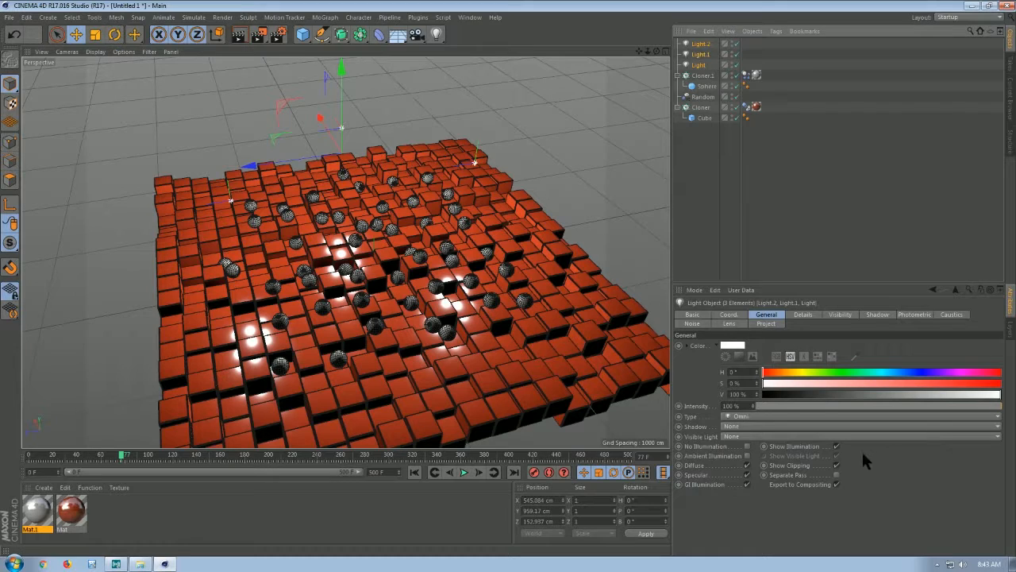
left_click(786, 372)
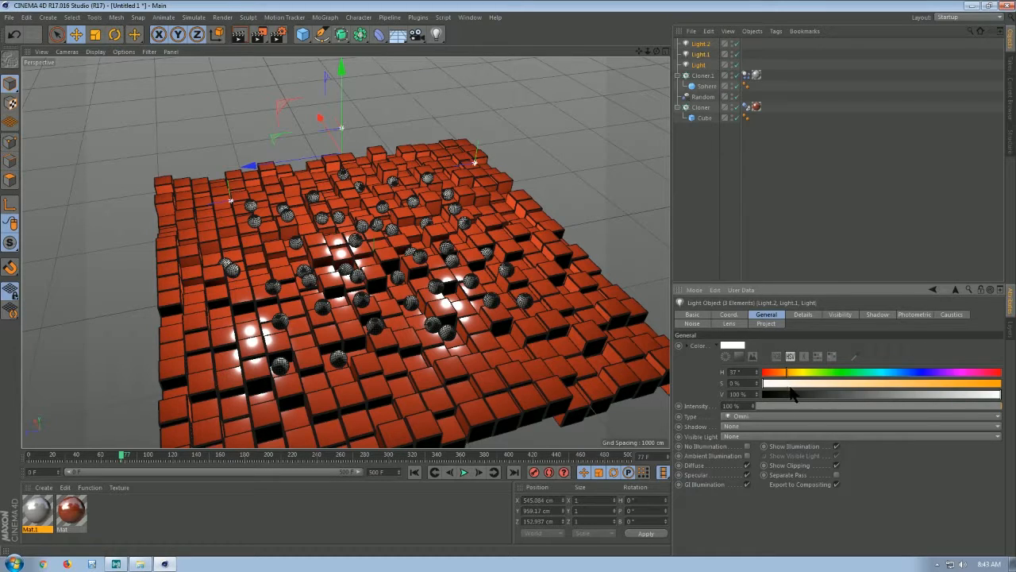
left_click(786, 385)
left_click(784, 372)
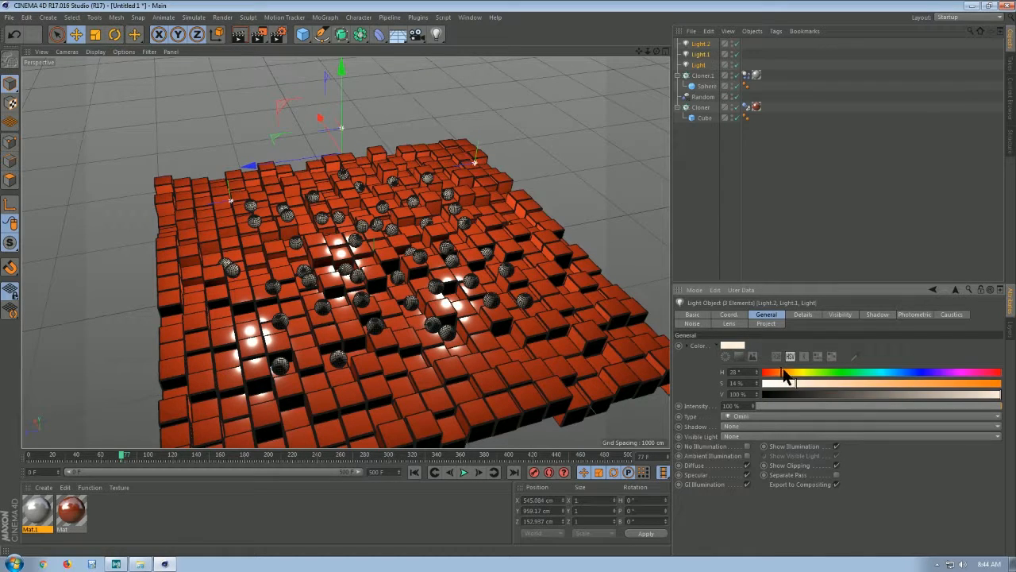
Give the three selected lights soft shadow maps with a 750x750 shadow map resolution
left_click(796, 425)
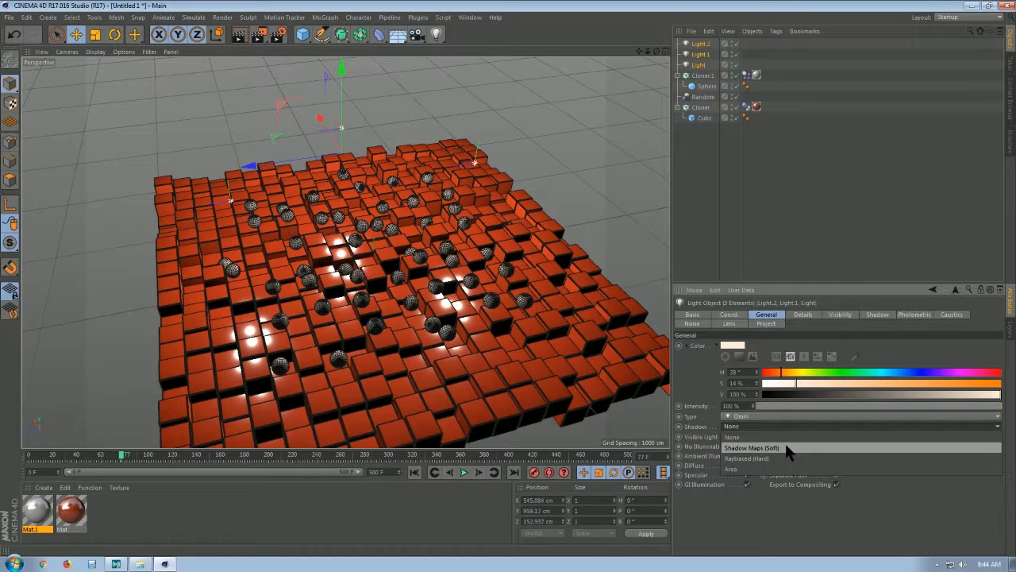
left_click(787, 447)
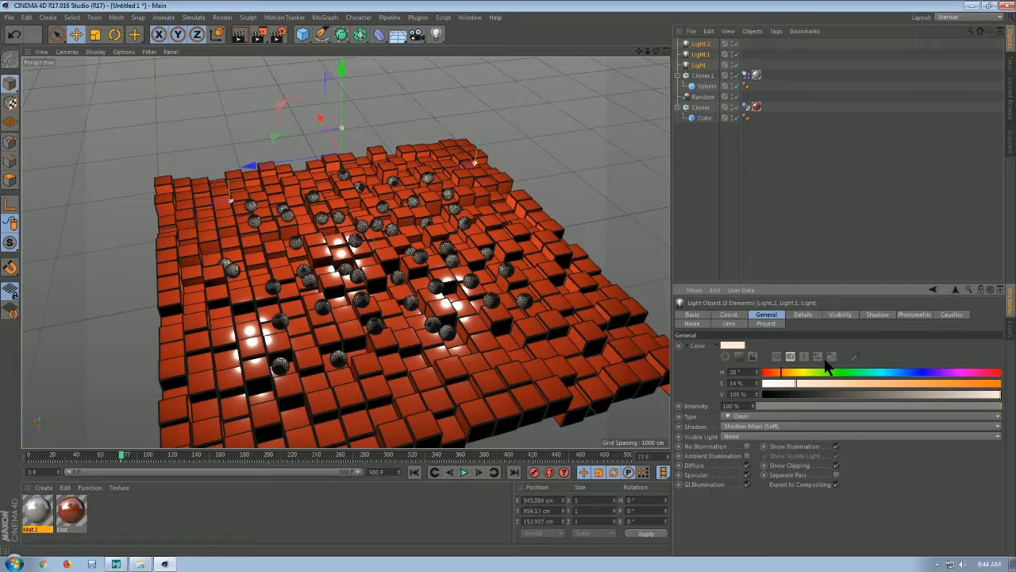
left_click(877, 314)
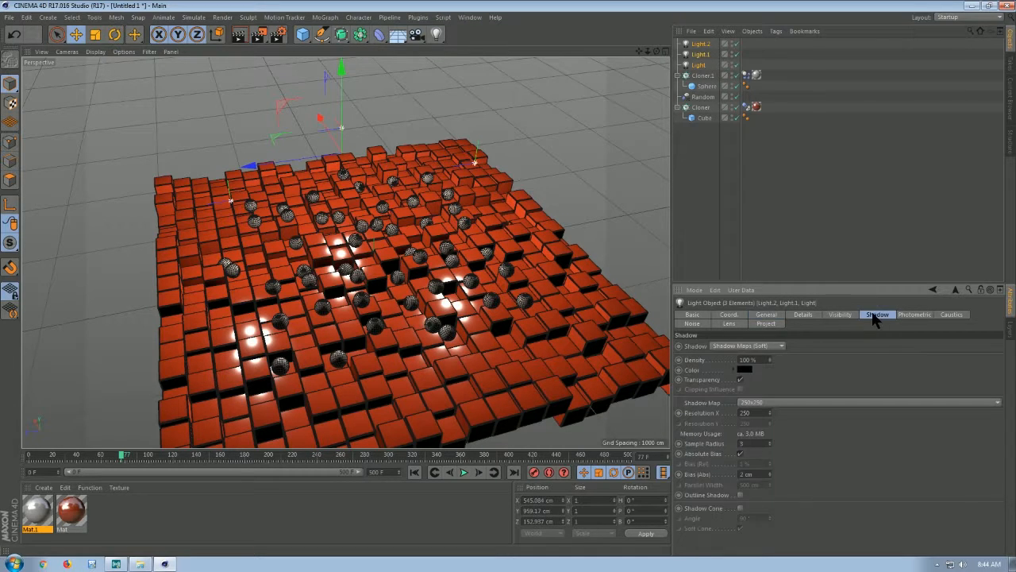
left_click(806, 400)
left_click(771, 436)
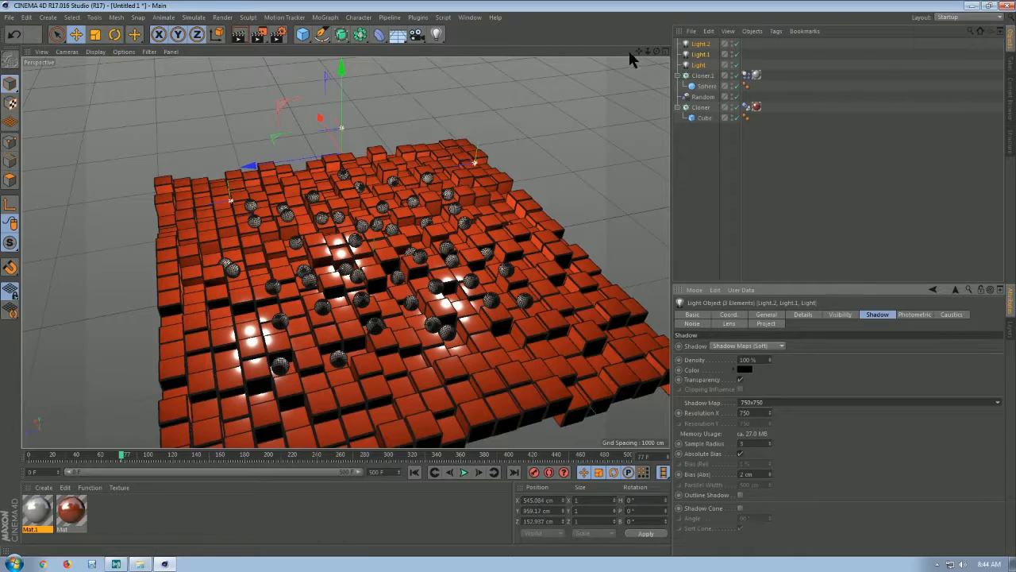
Set the render output size to 1920 by 1080 pixels
left_click_drag(647, 52, 706, 57)
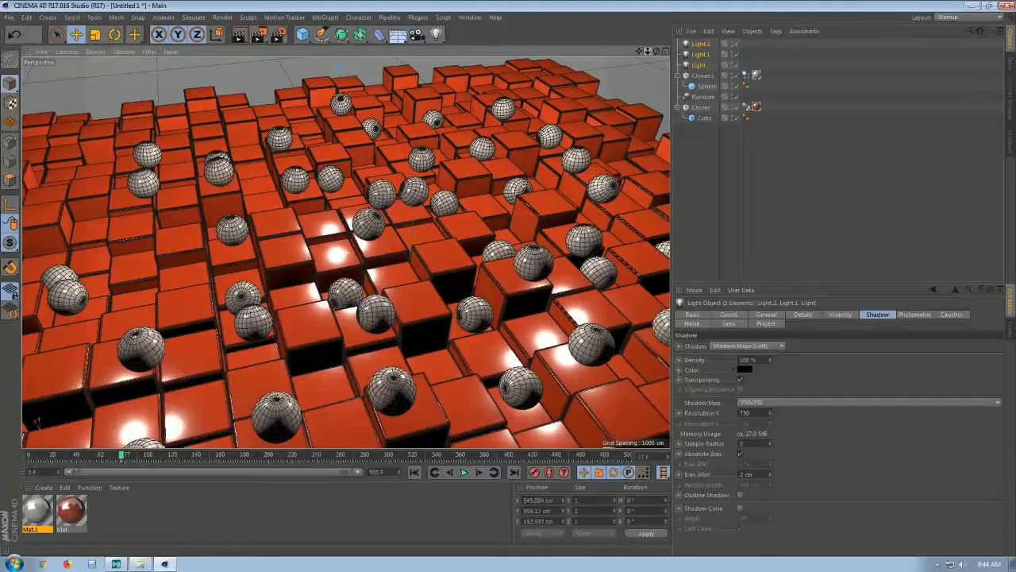
left_click_drag(639, 51, 591, 1)
left_click_drag(639, 52, 693, 11)
mouse_move(657, 52)
left_mouse_down()
mouse_move(692, 28)
mouse_move(674, 62)
left_mouse_up()
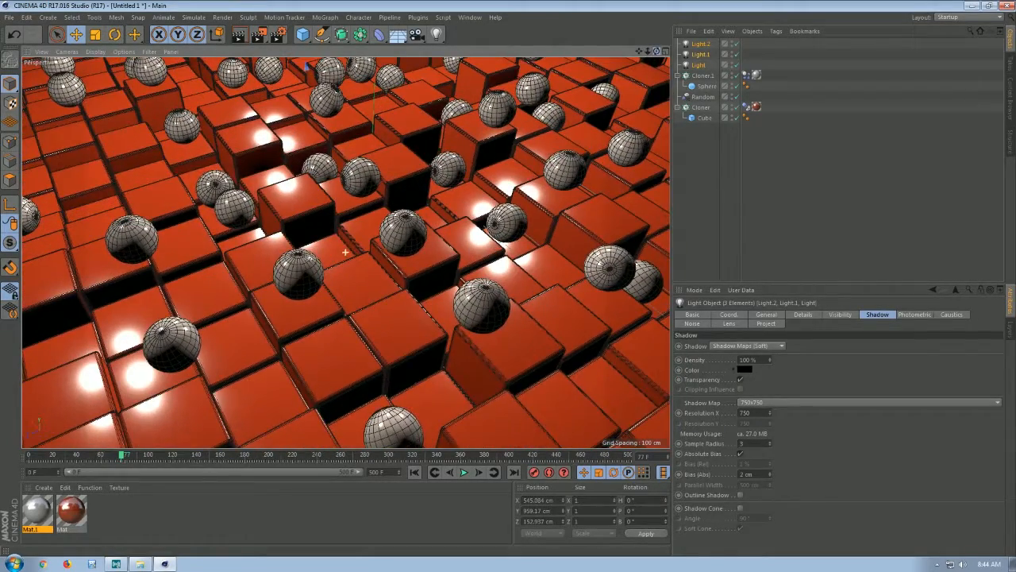
left_click(224, 18)
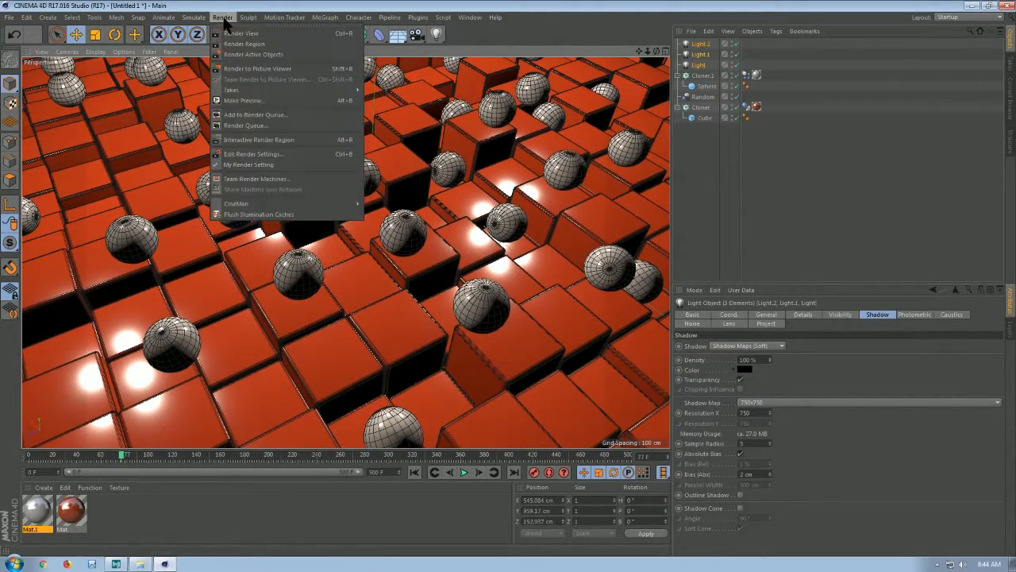
left_click(262, 155)
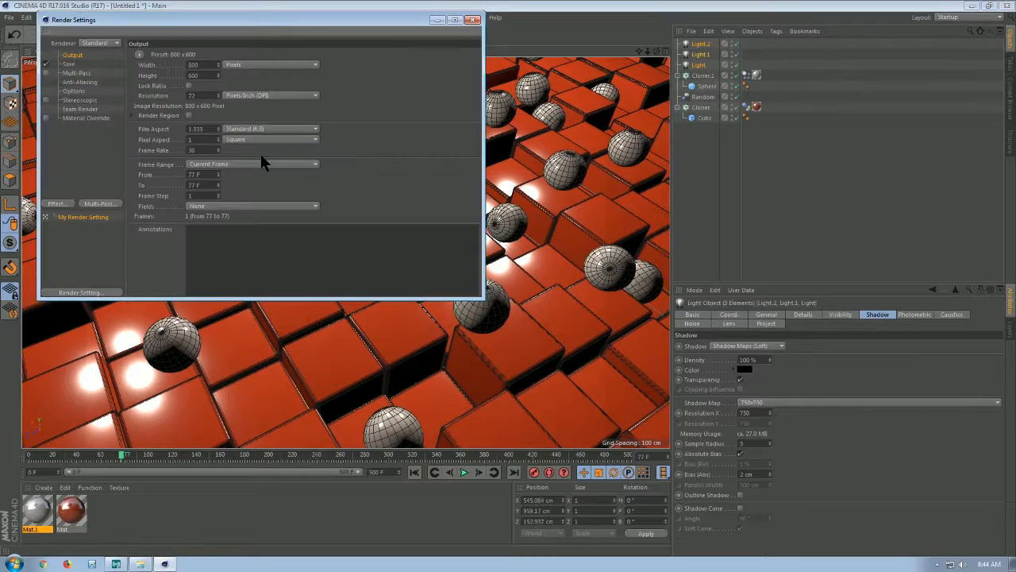
double_click(208, 63)
type("1920")
double_click(208, 75)
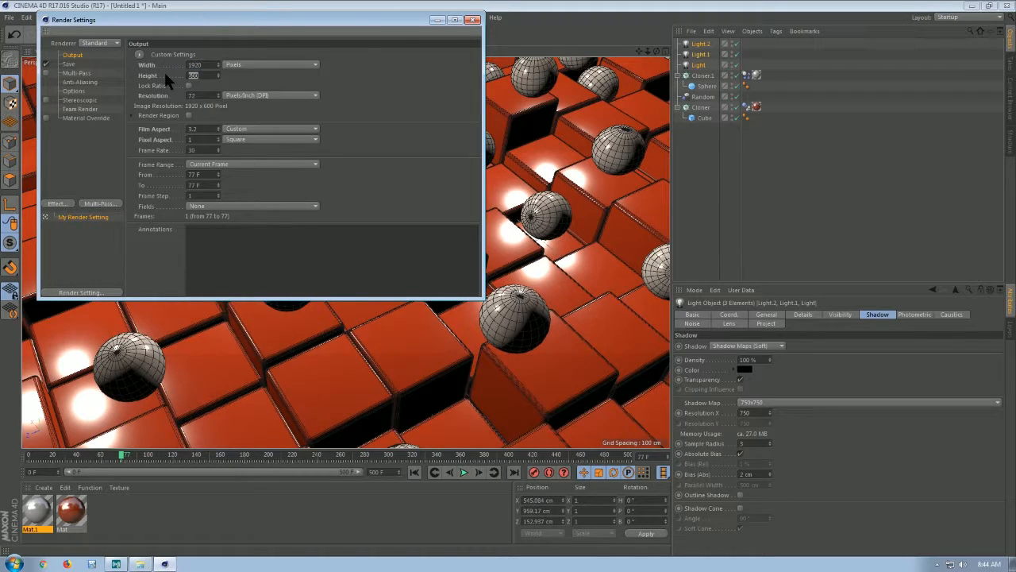
type("1080")
Set the render anti-aliasing to Best and close the render settings
left_click(75, 82)
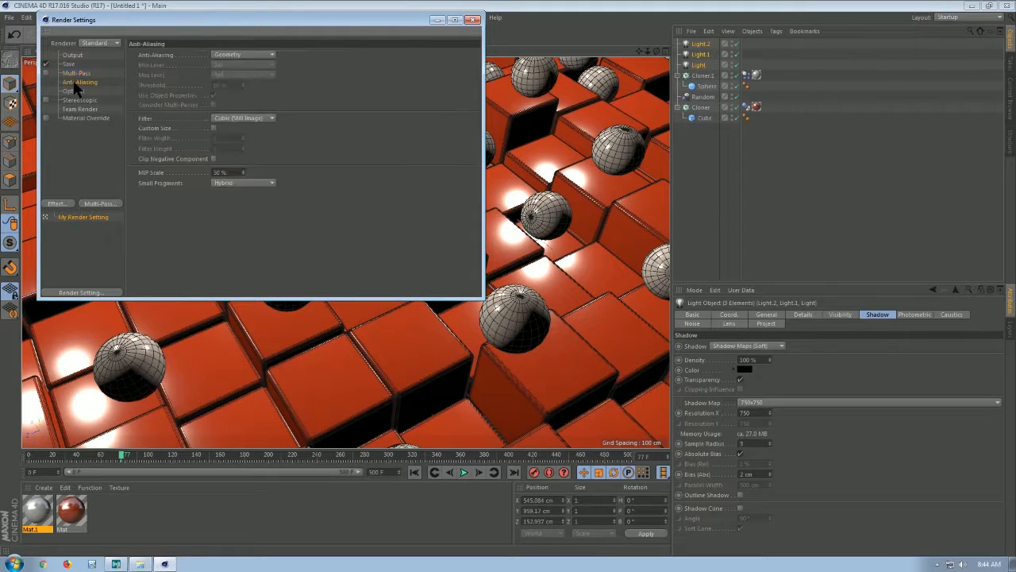
left_click(253, 55)
left_click(243, 82)
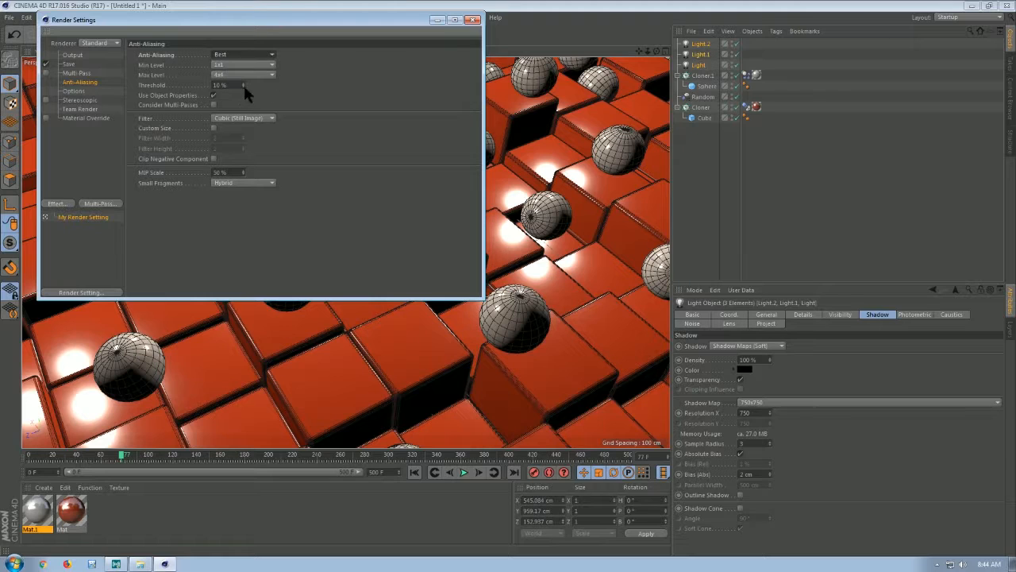
left_click(474, 20)
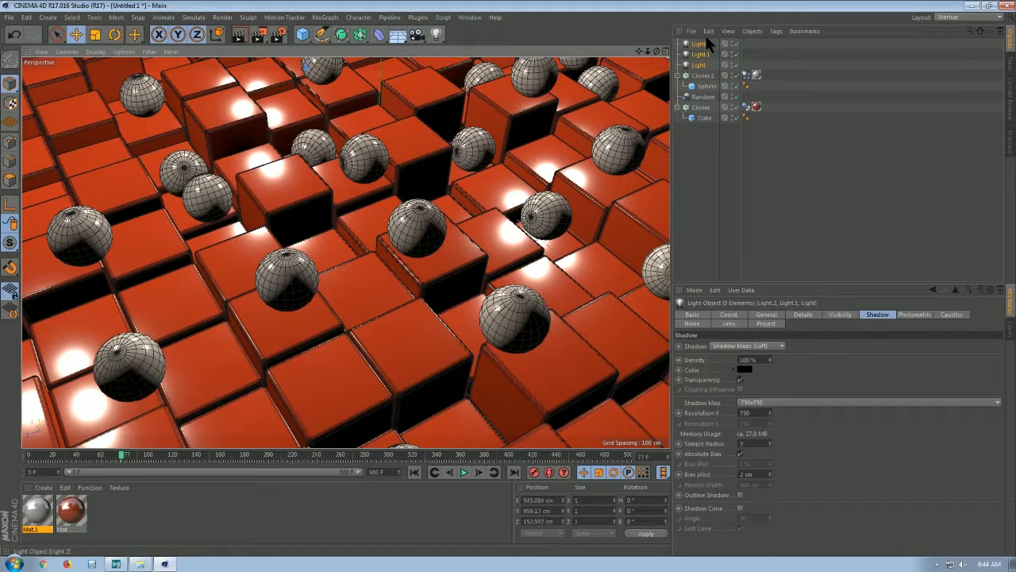
Render the current frame of the sphere and cube scene to the Picture Viewer
mouse_move(649, 51)
left_mouse_down()
mouse_move(659, 49)
mouse_move(631, 43)
left_mouse_up()
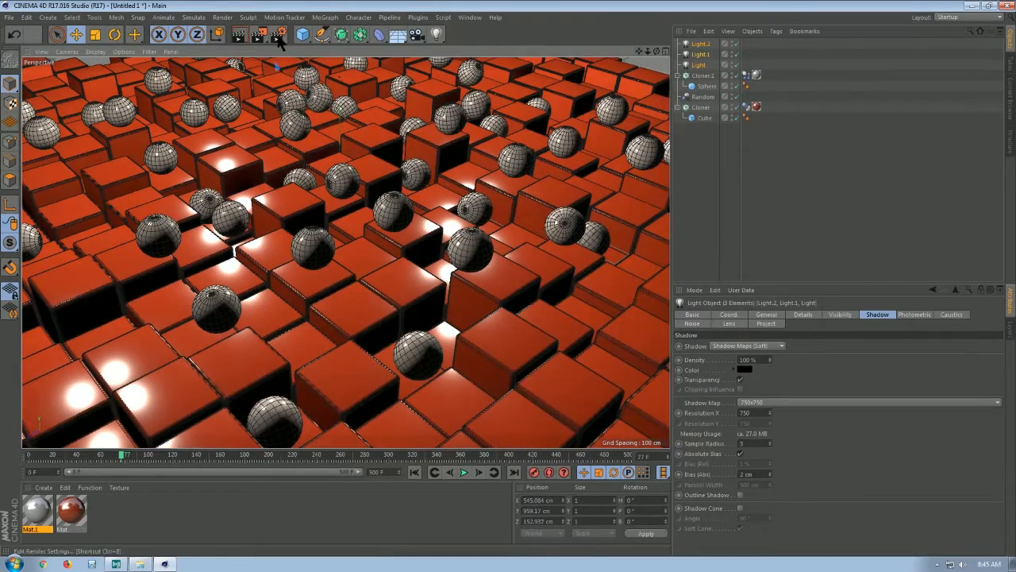
left_click(260, 36)
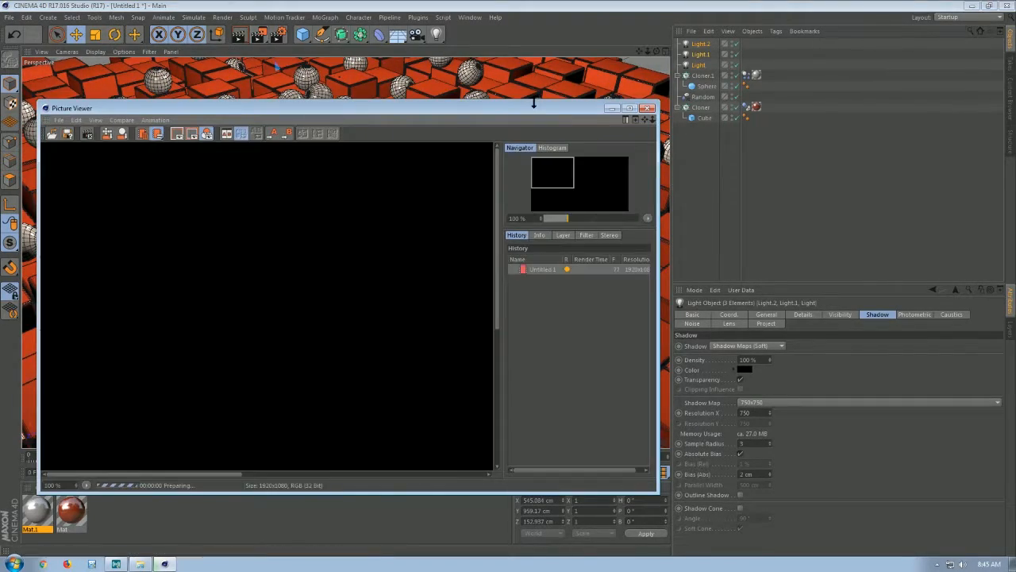
left_click_drag(531, 115, 579, 61)
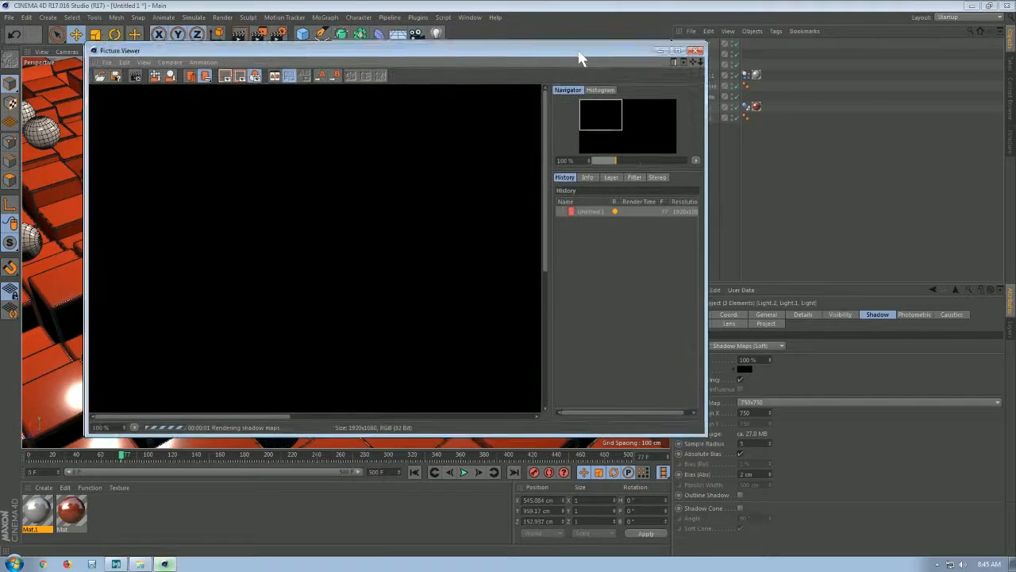